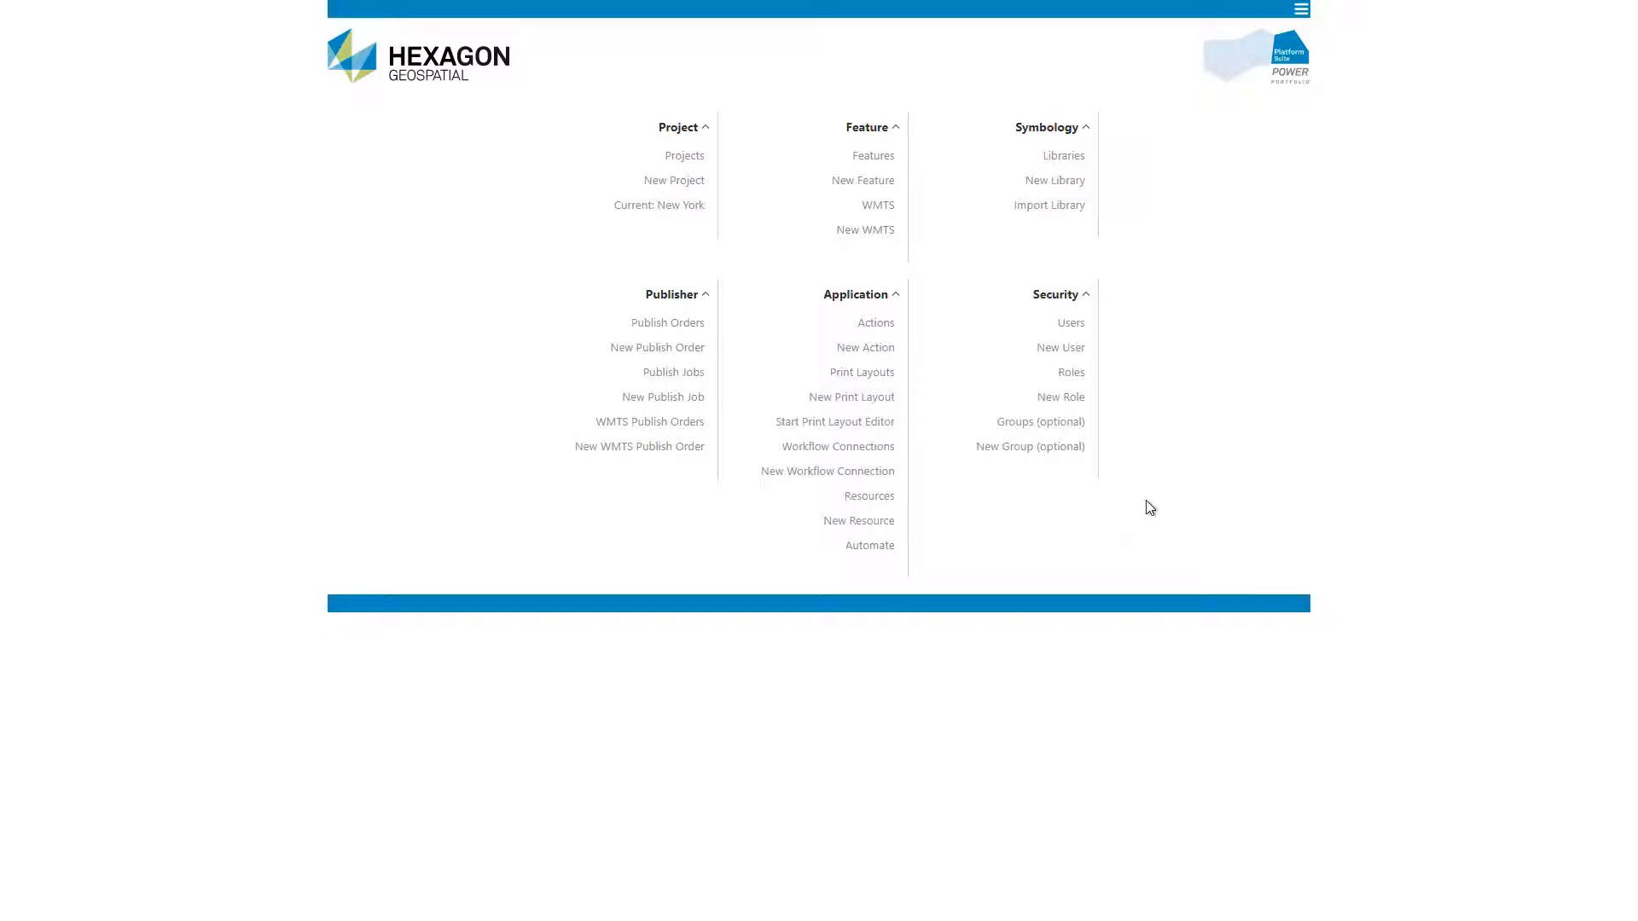
# Step: Create a new OSM feature named OSM in the New York project, using the OpenStreetMap connection template
pyautogui.click(871, 184)
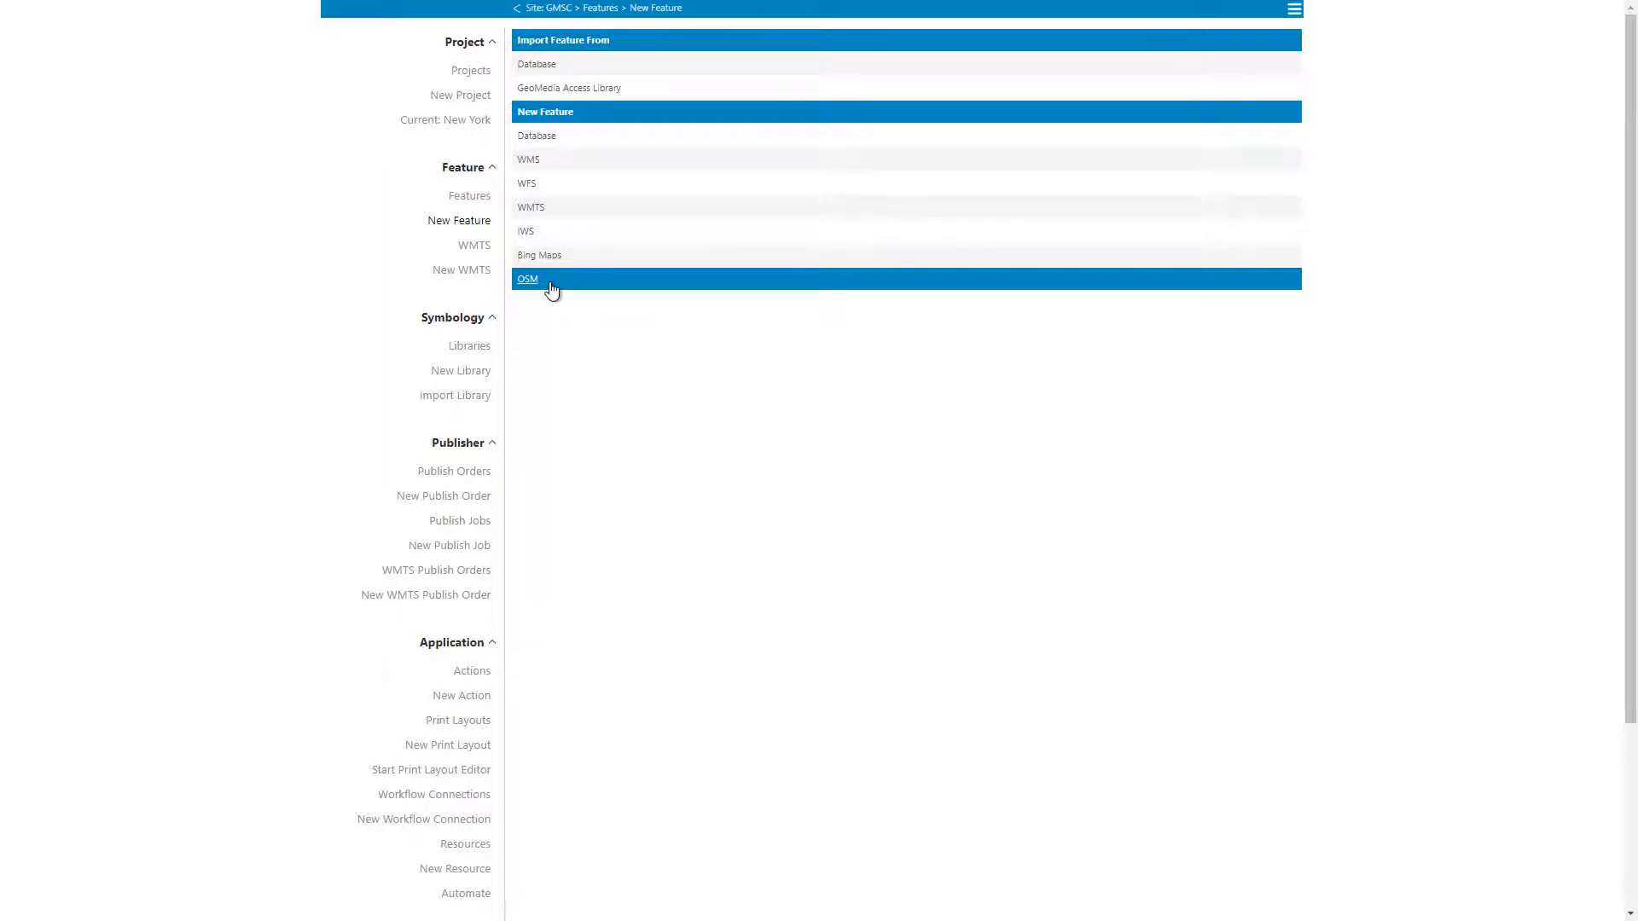
pyautogui.click(527, 280)
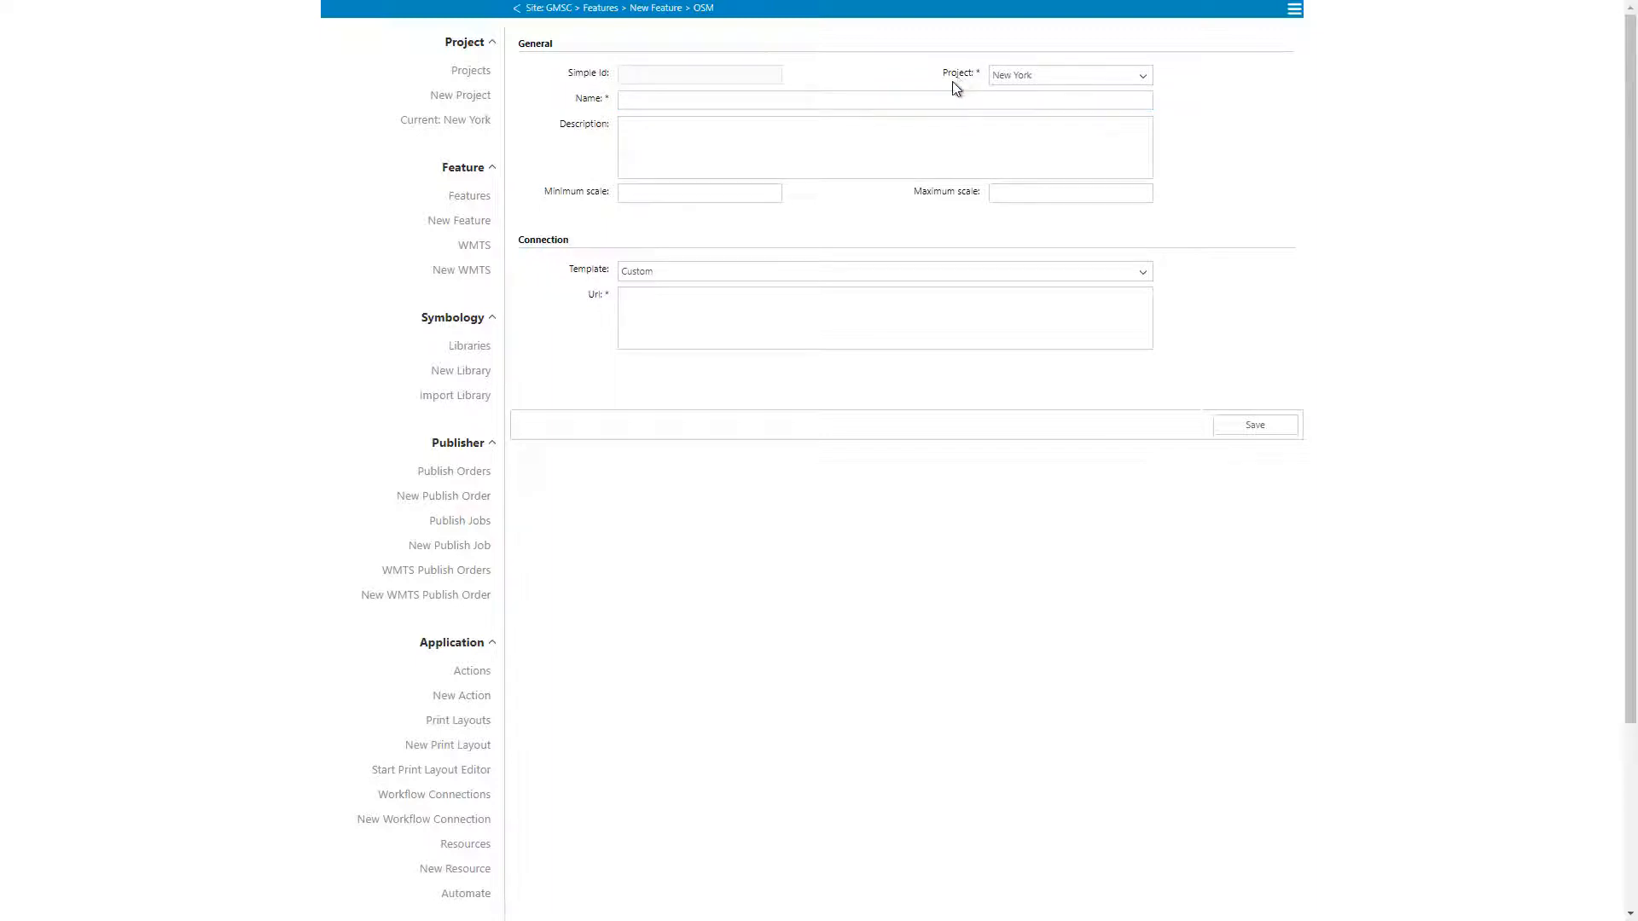
pyautogui.click(924, 102)
pyautogui.write('OSM')
pyautogui.click(650, 273)
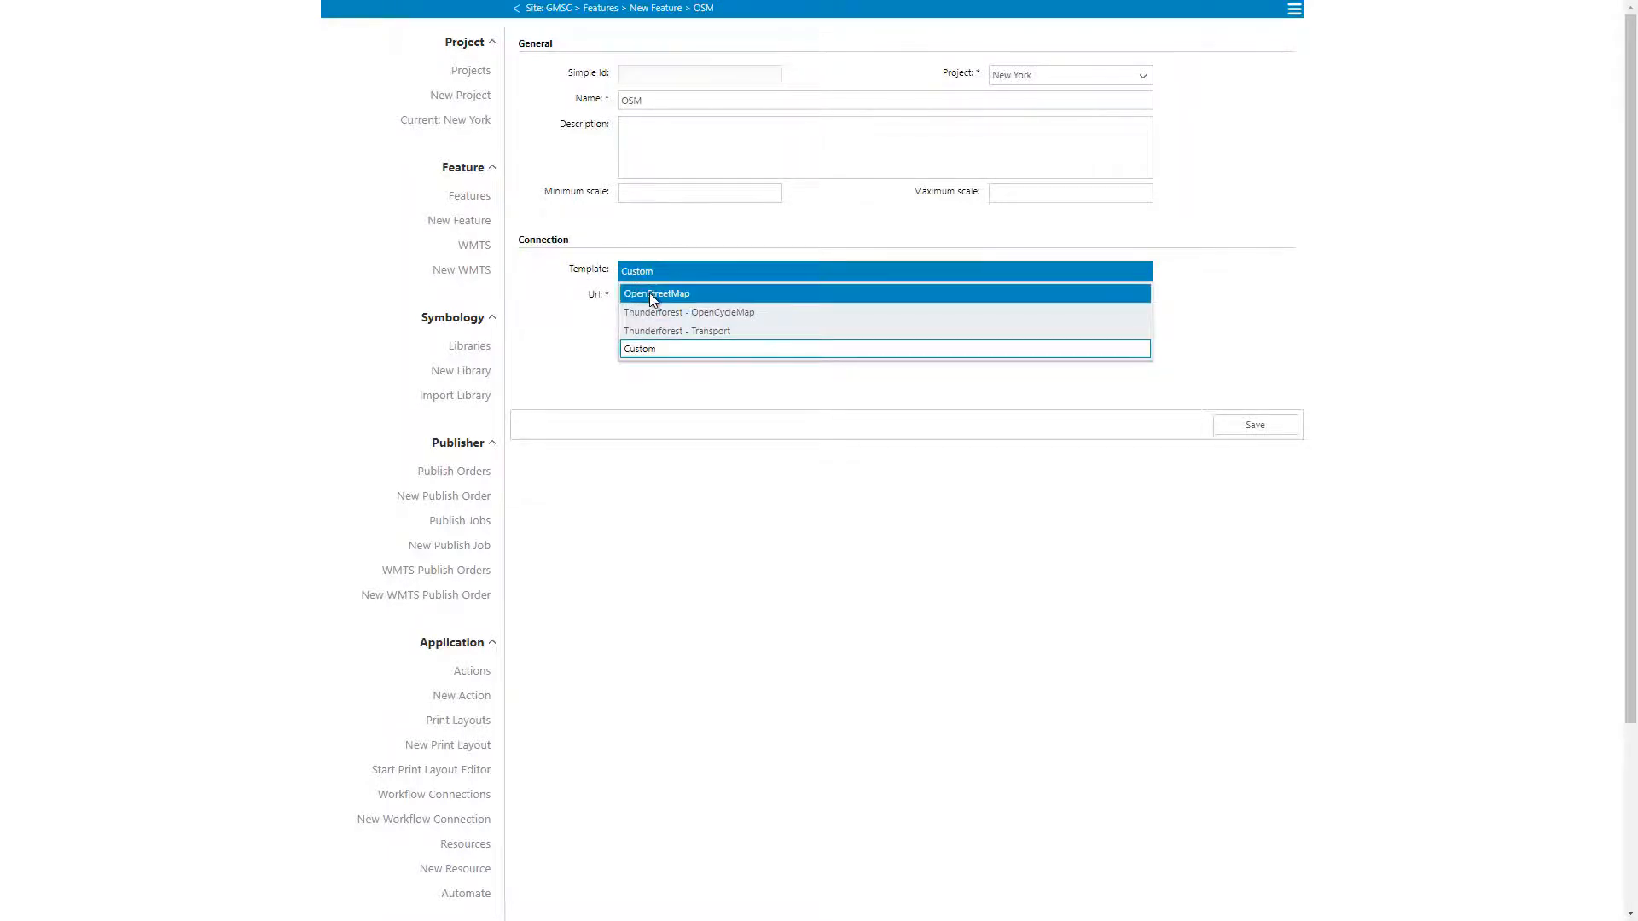
pyautogui.click(652, 295)
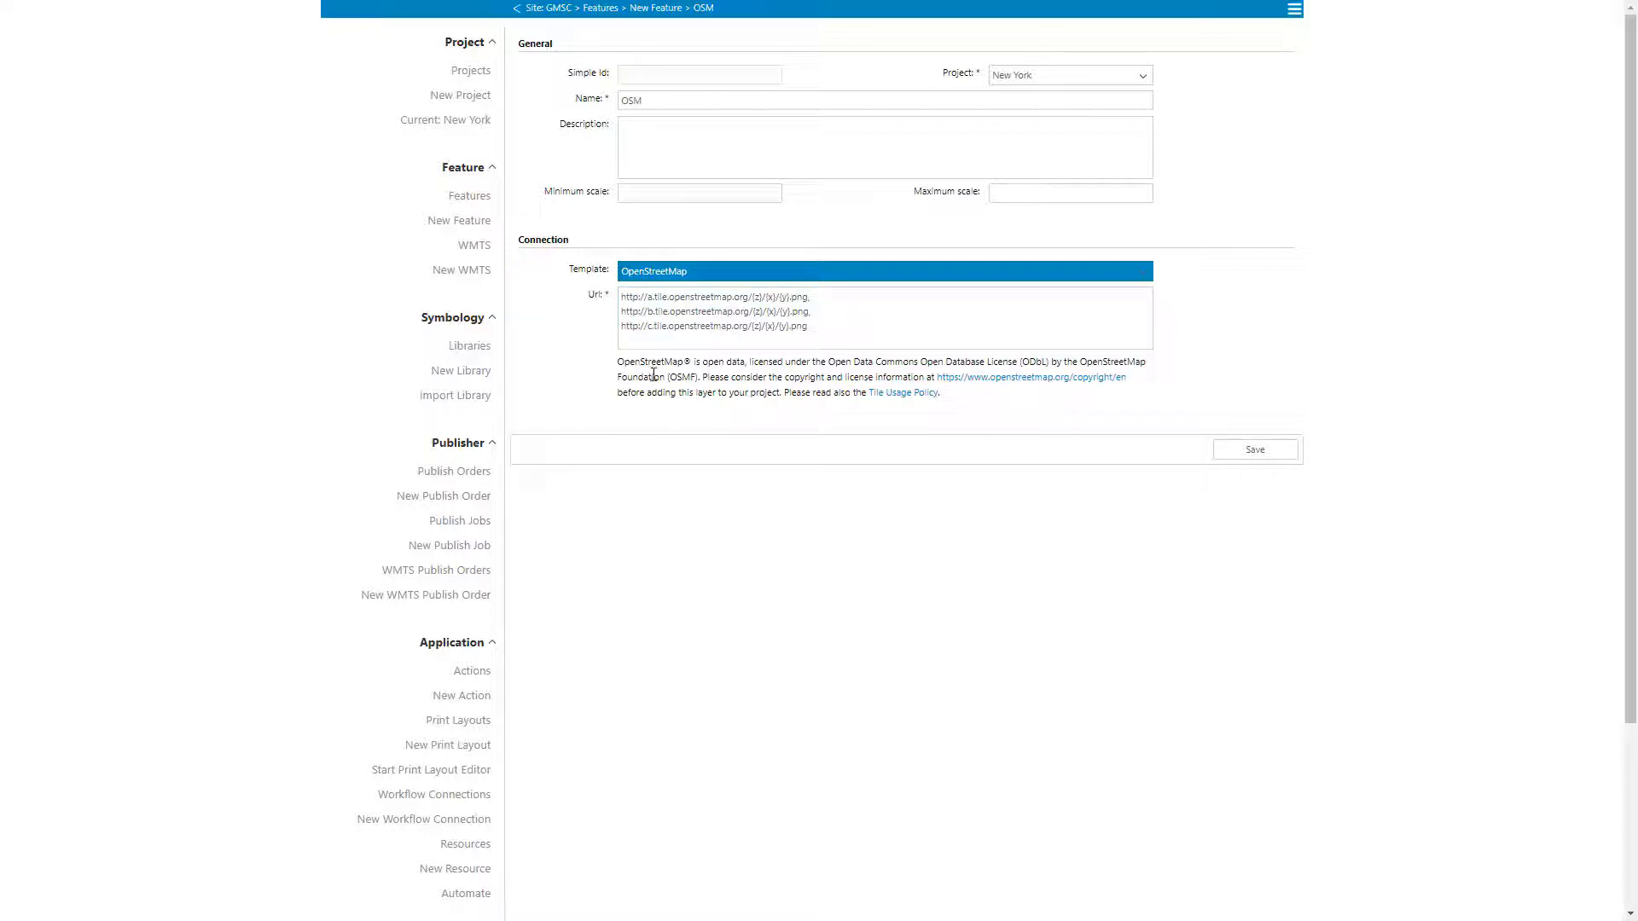
# Step: Try the Thunderforest - Transport template, inspect its API key placeholder, and switch the template to Custom
pyautogui.click(695, 280)
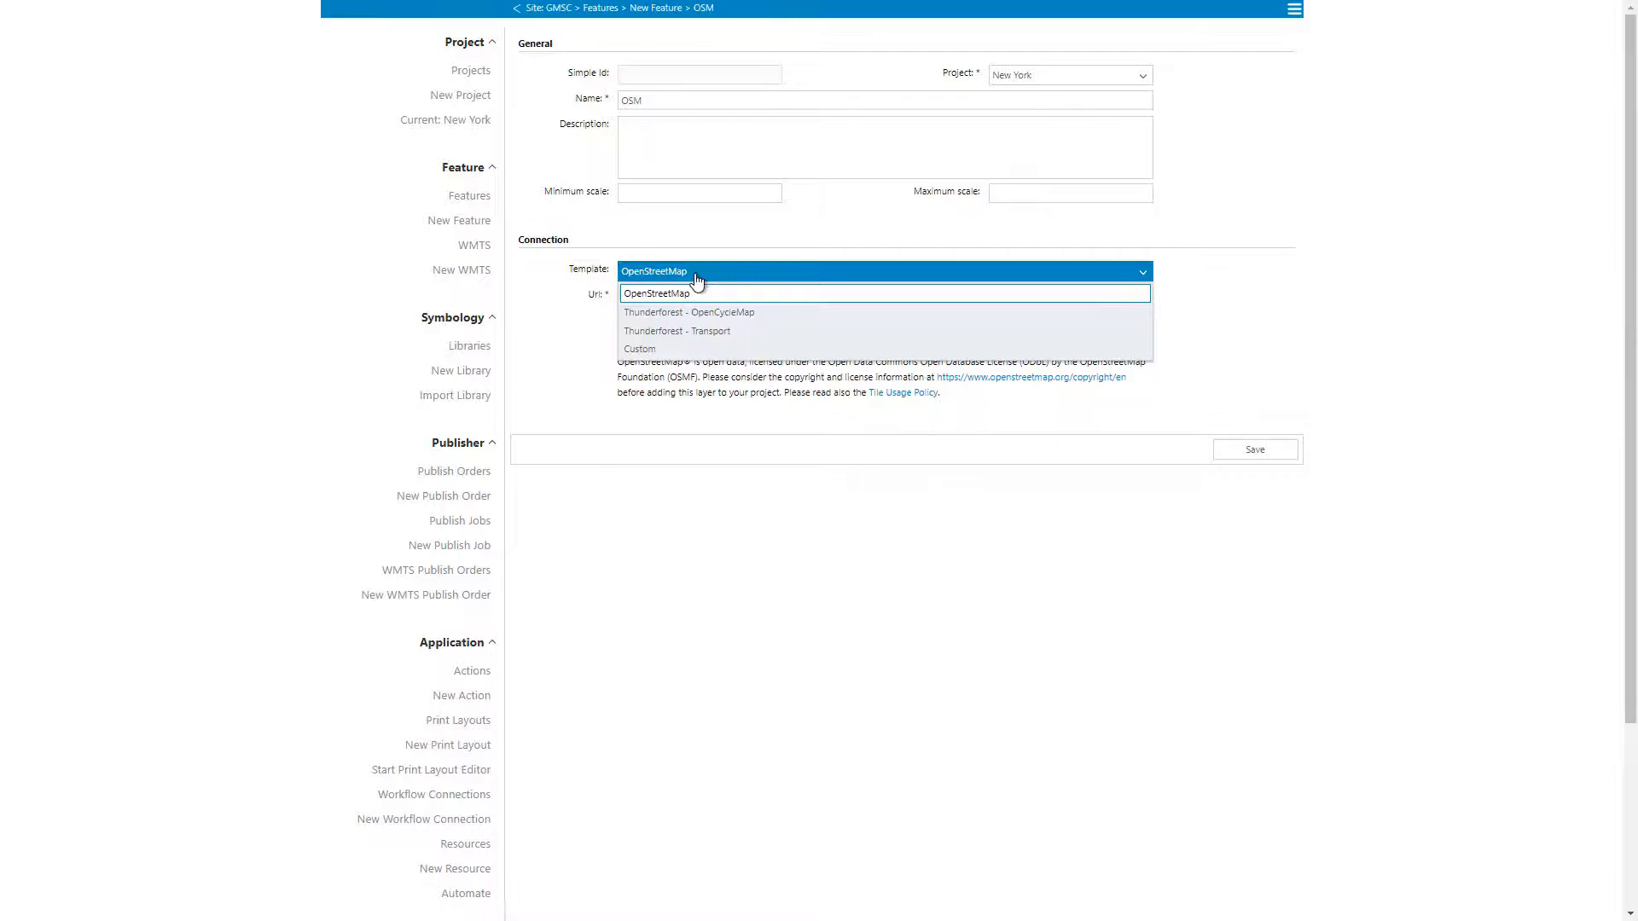
pyautogui.click(693, 336)
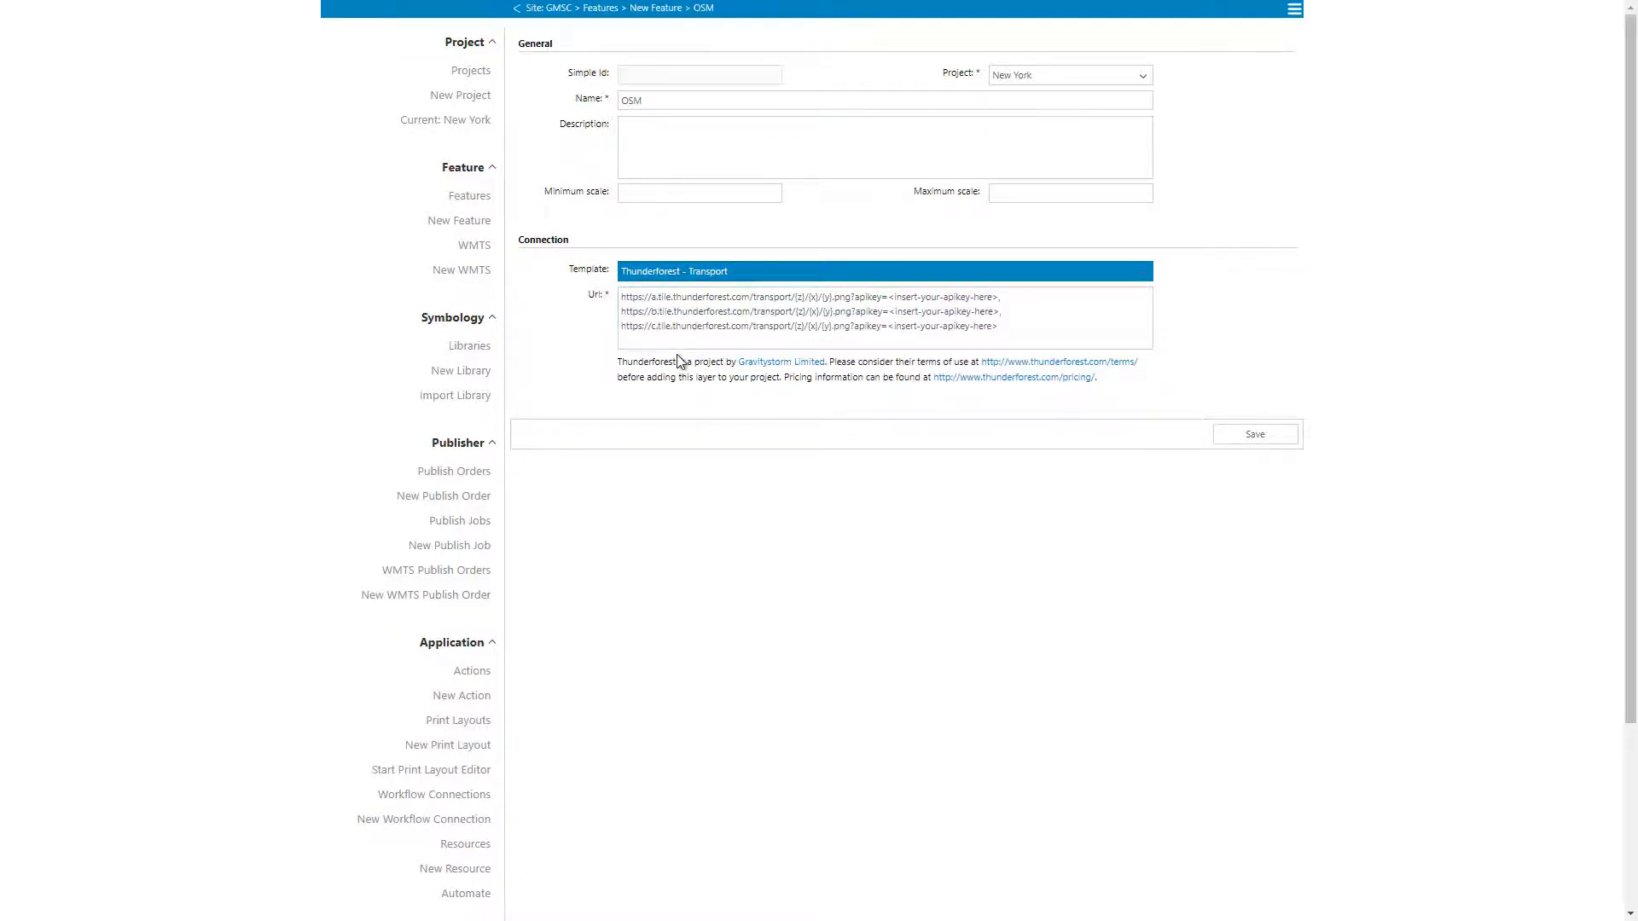
pyautogui.moveTo(888, 328); pyautogui.dragTo(992, 329)
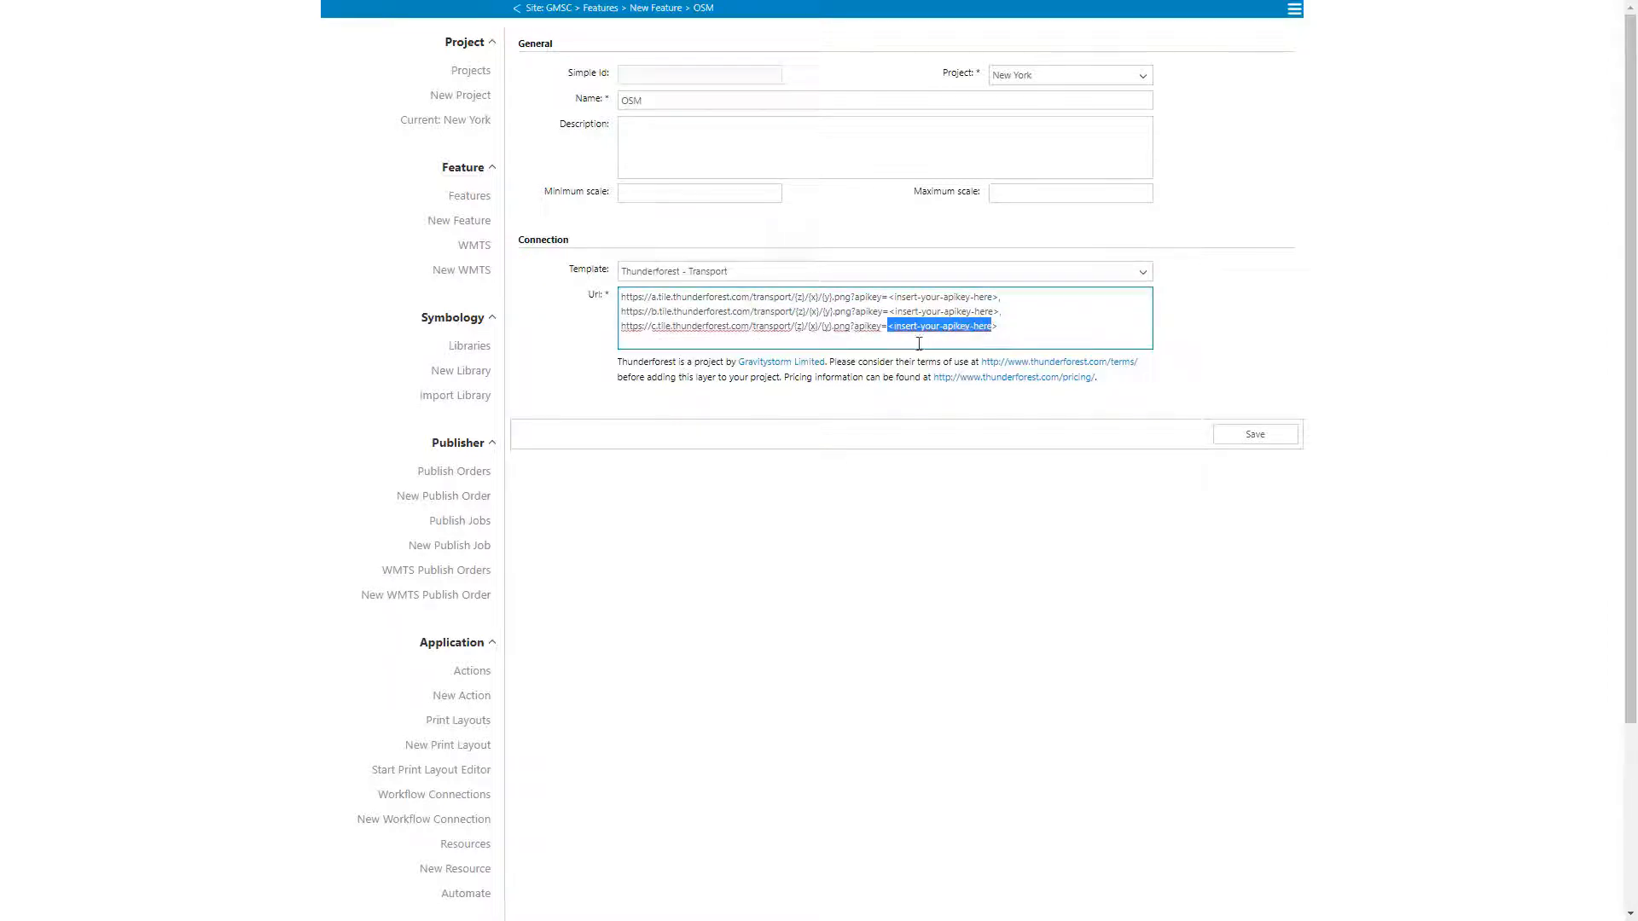
pyautogui.click(754, 376)
pyautogui.click(689, 273)
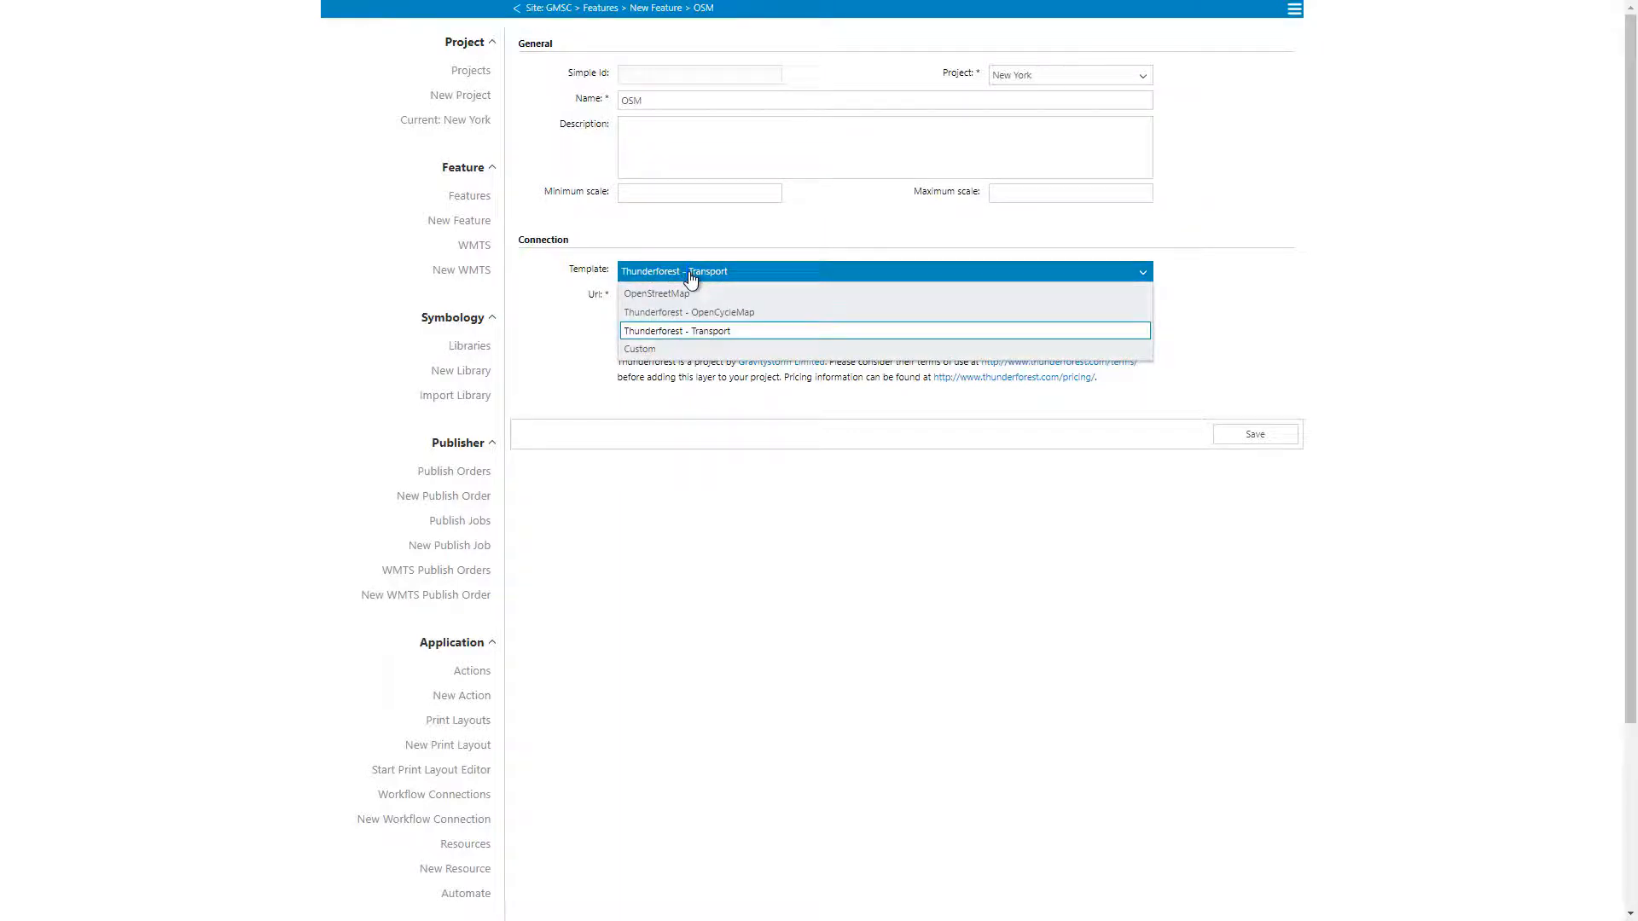
pyautogui.click(659, 350)
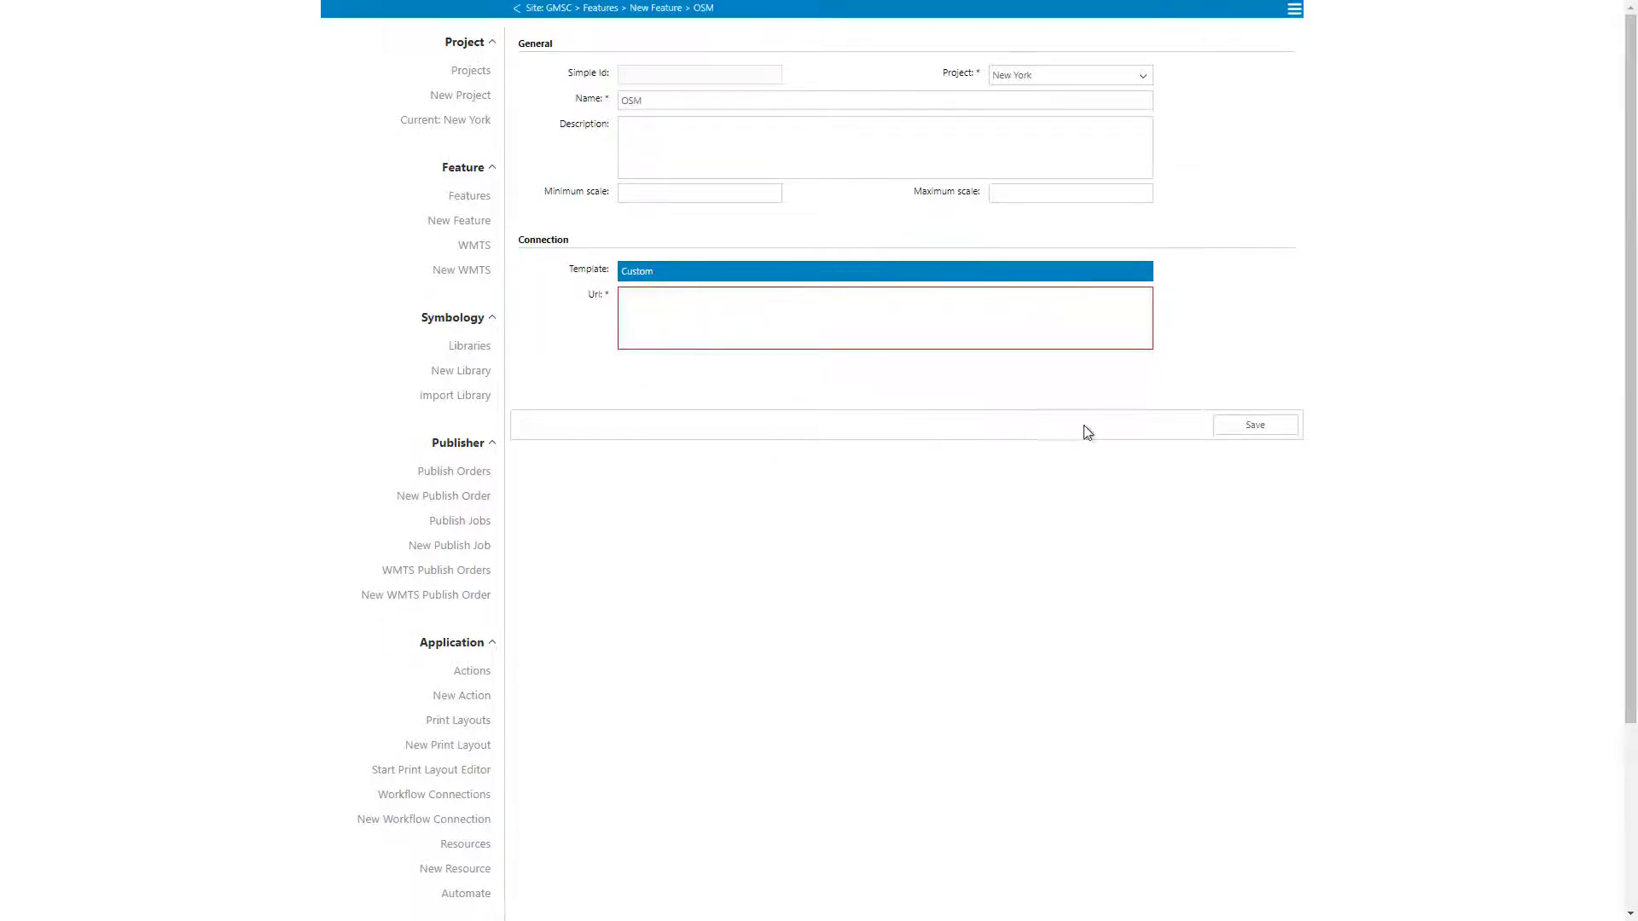
# Step: Set the feature's connection template to OpenStreetMap and save the feature
pyautogui.click(713, 274)
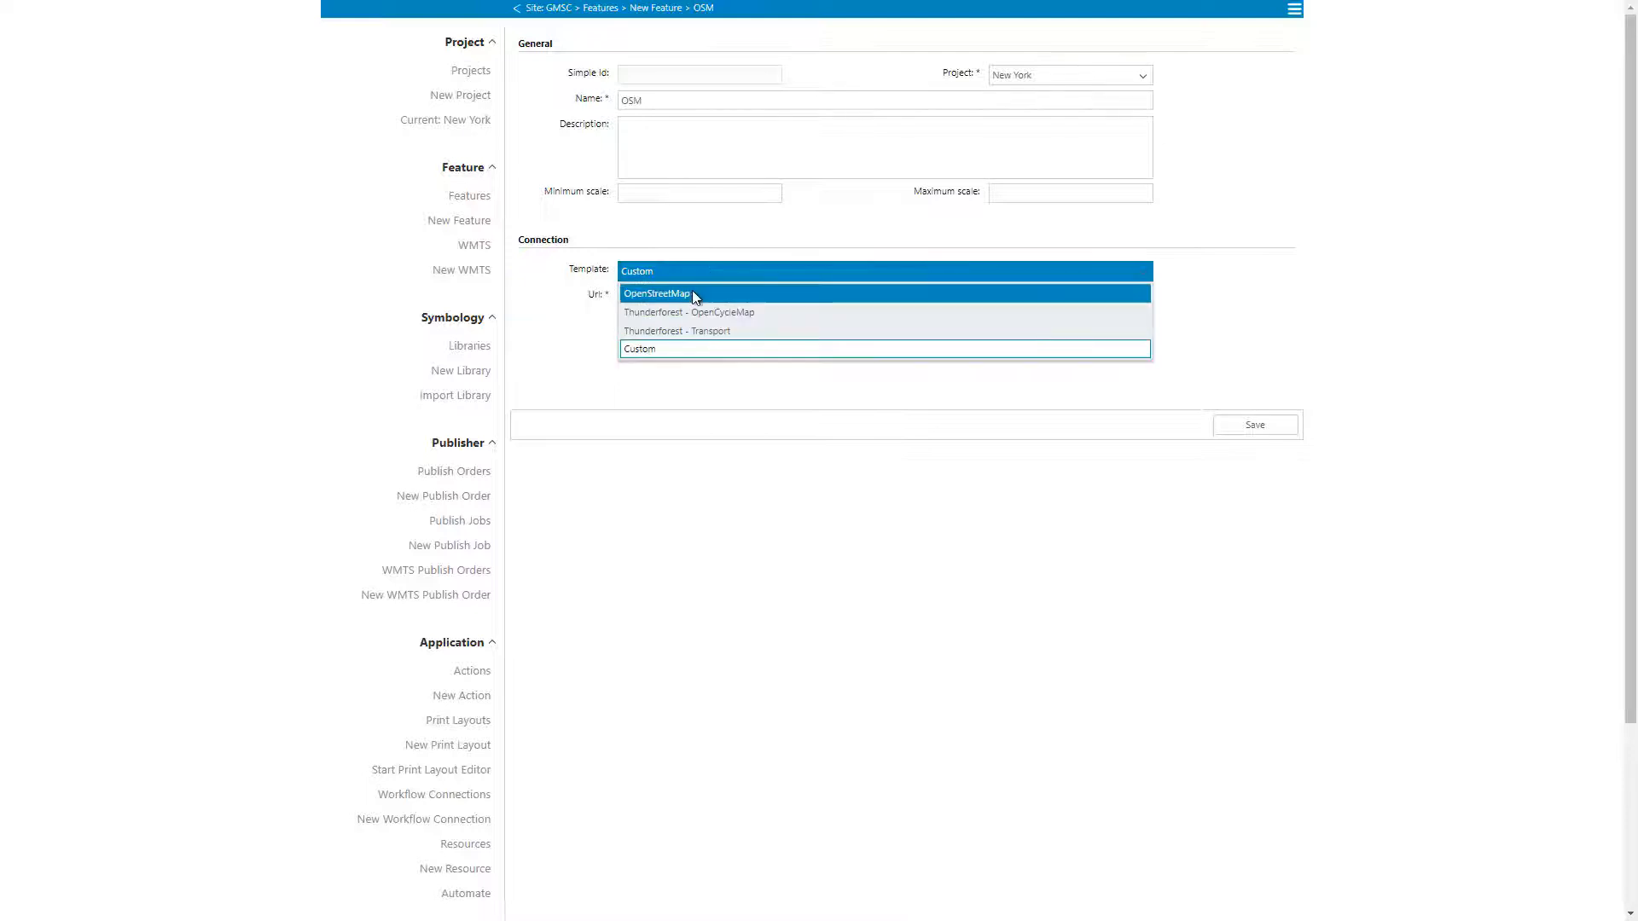
pyautogui.click(693, 295)
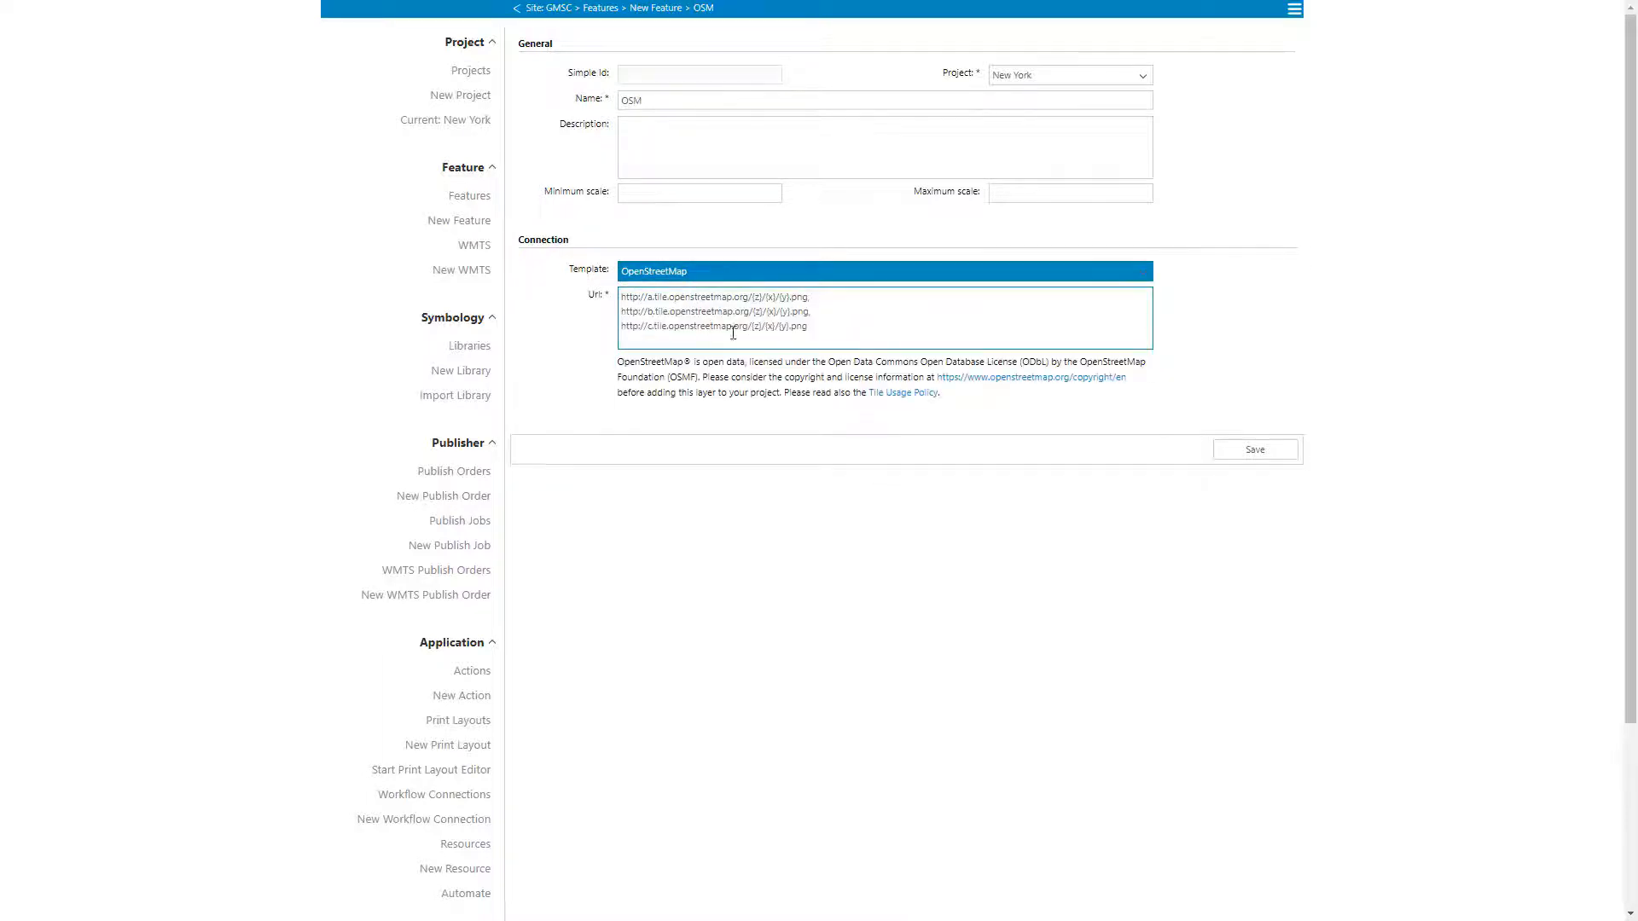
pyautogui.click(1245, 452)
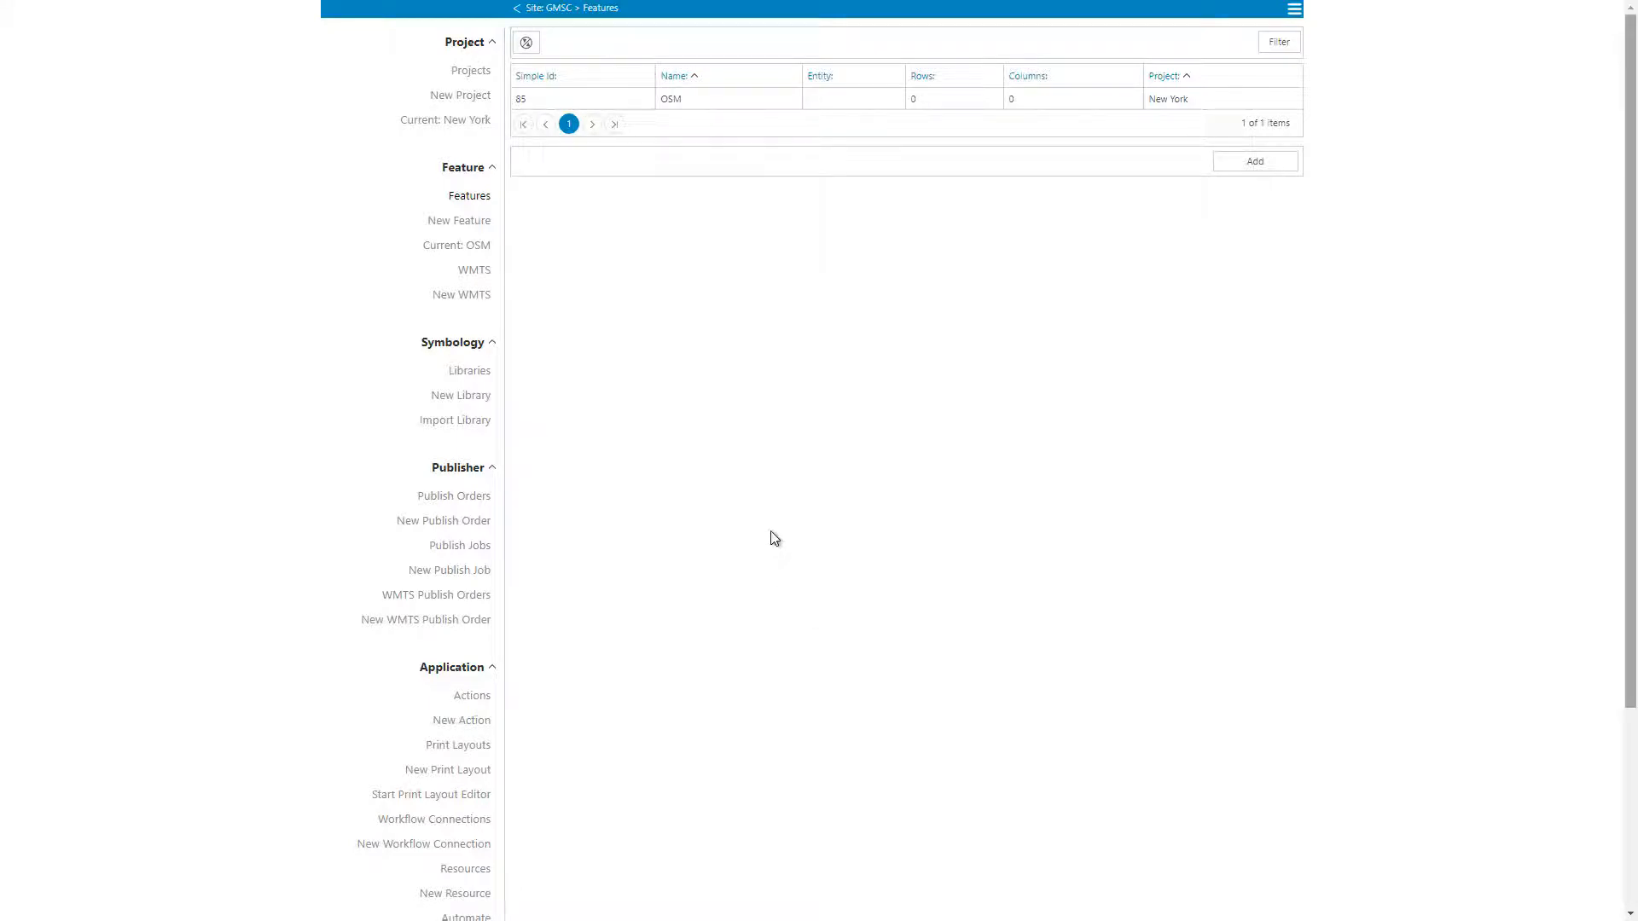
# Step: Add the OSM feature to the New York project's legend and save the project
pyautogui.click(460, 123)
pyautogui.click(636, 50)
pyautogui.click(538, 580)
pyautogui.click(975, 353)
pyautogui.click(865, 383)
pyautogui.click(1244, 692)
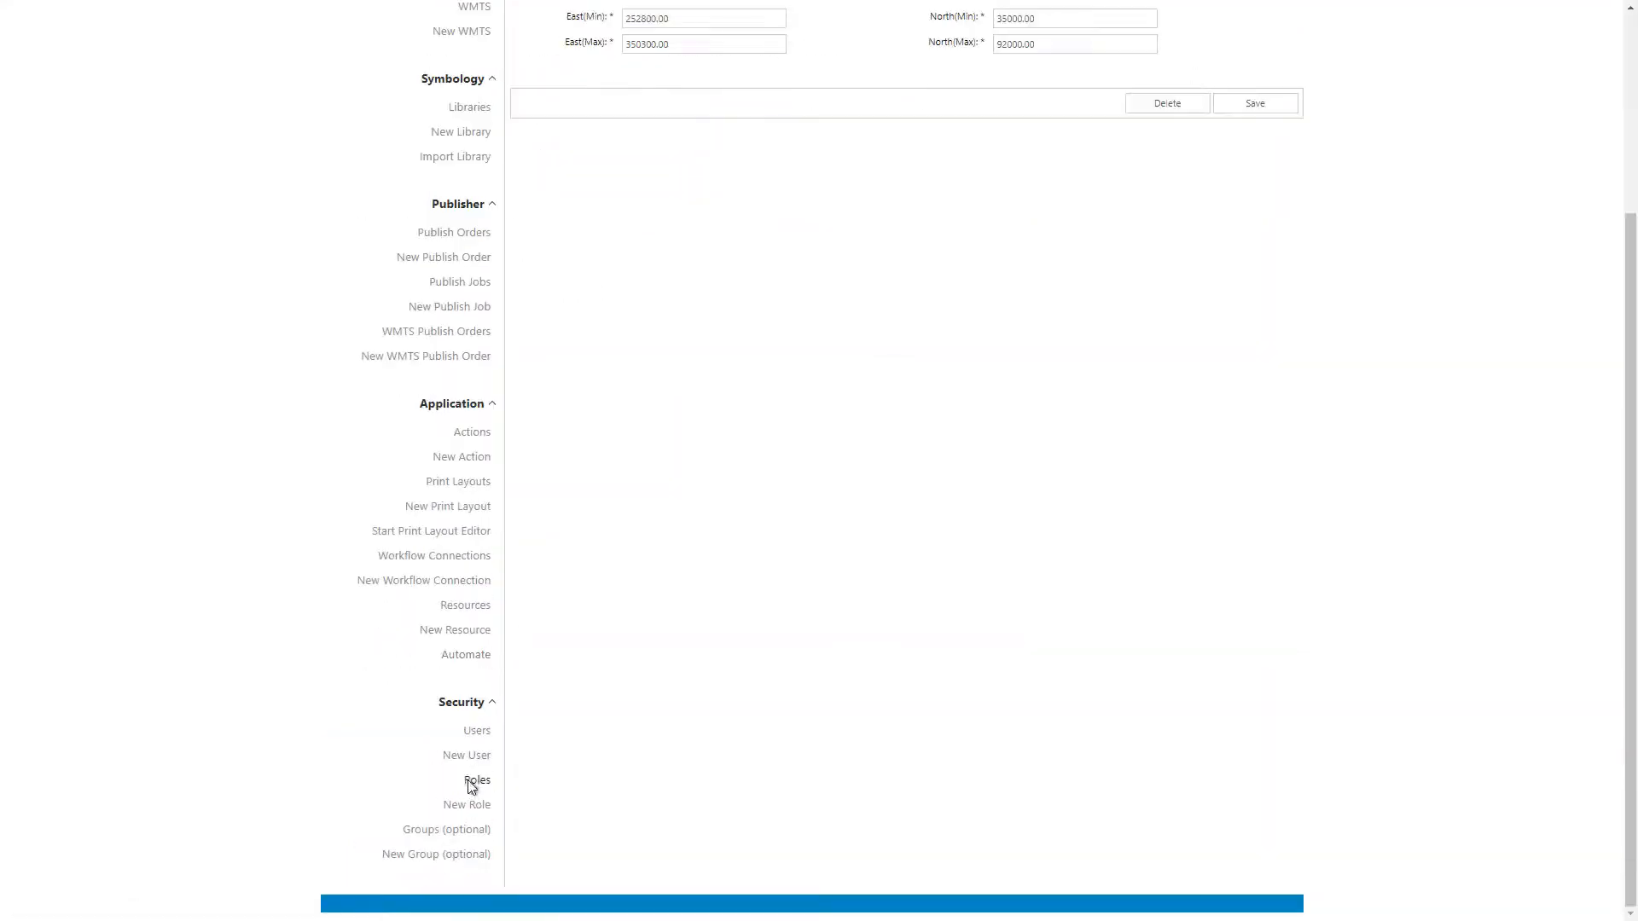
# Step: Assign a right on the New York project's OSM feature to the New York role and save the role
pyautogui.click(472, 779)
pyautogui.click(619, 100)
pyautogui.click(759, 49)
pyautogui.click(690, 107)
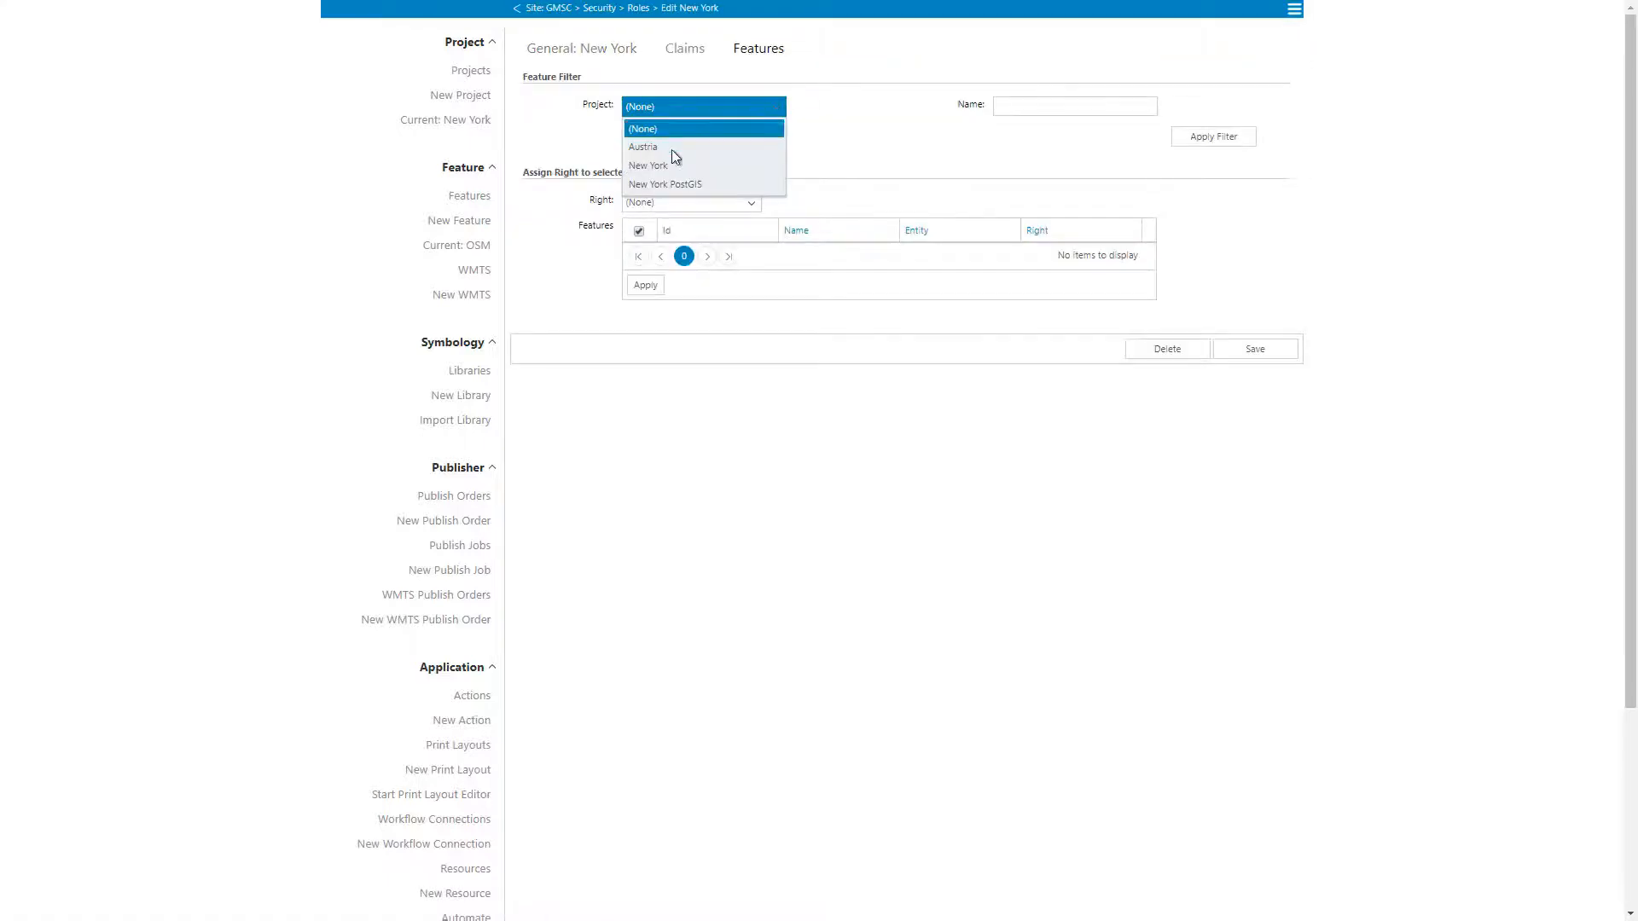
pyautogui.click(669, 165)
pyautogui.click(639, 426)
pyautogui.click(692, 203)
pyautogui.click(661, 256)
pyautogui.click(646, 562)
pyautogui.click(1257, 631)
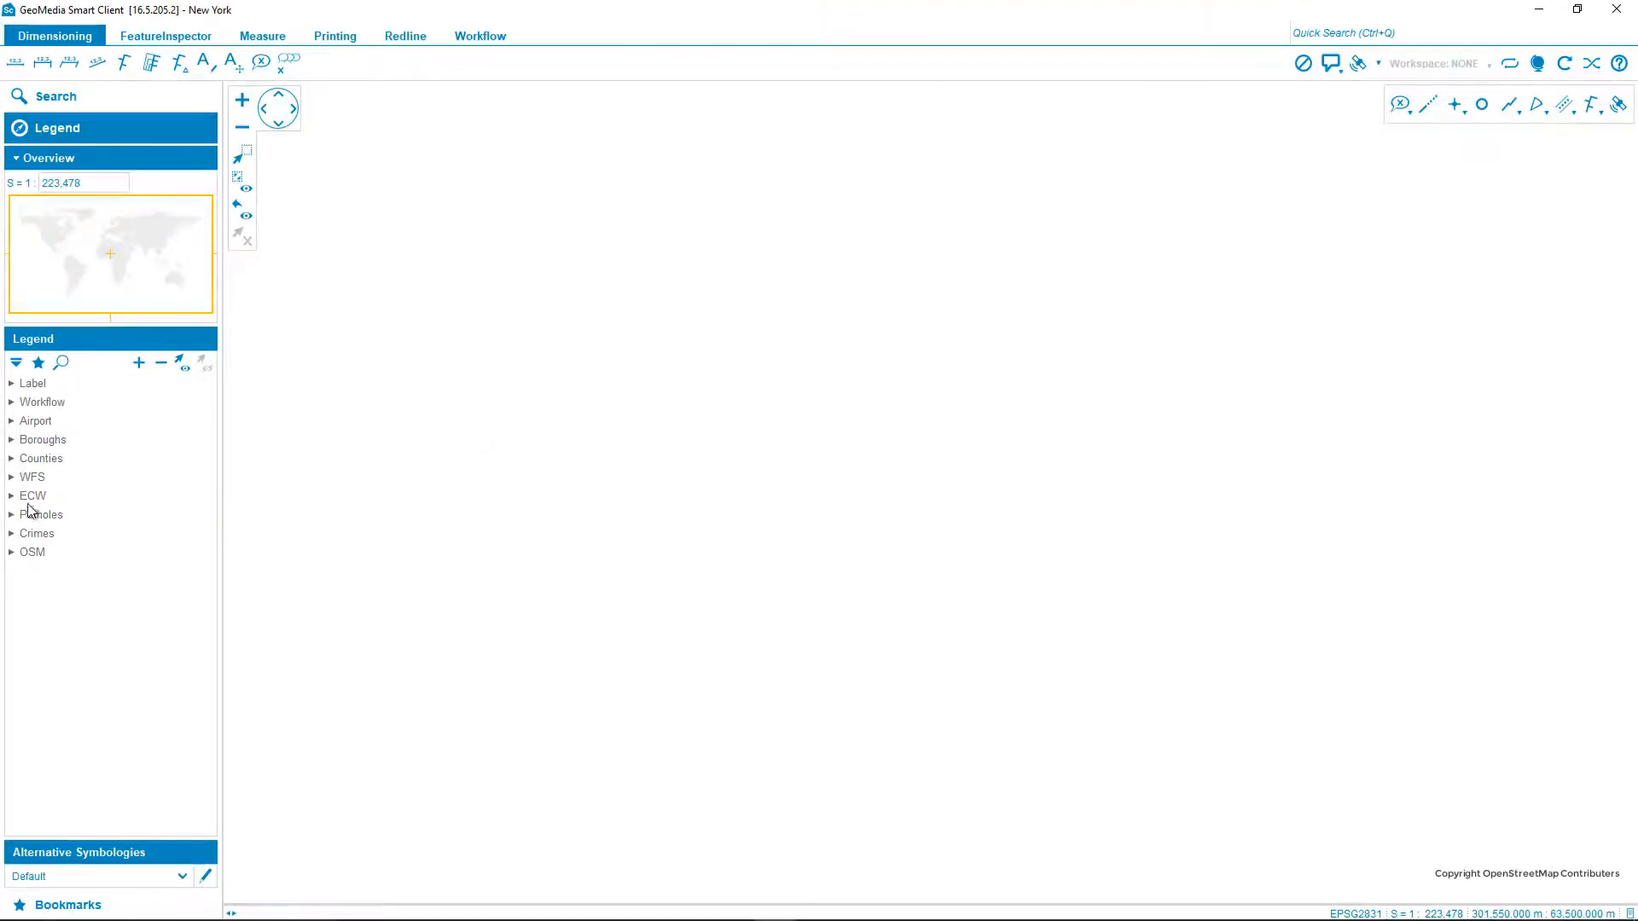
# Step: In GeoMedia Smart Client, select the OSM entry in the New York project's legend
pyautogui.click(26, 553)
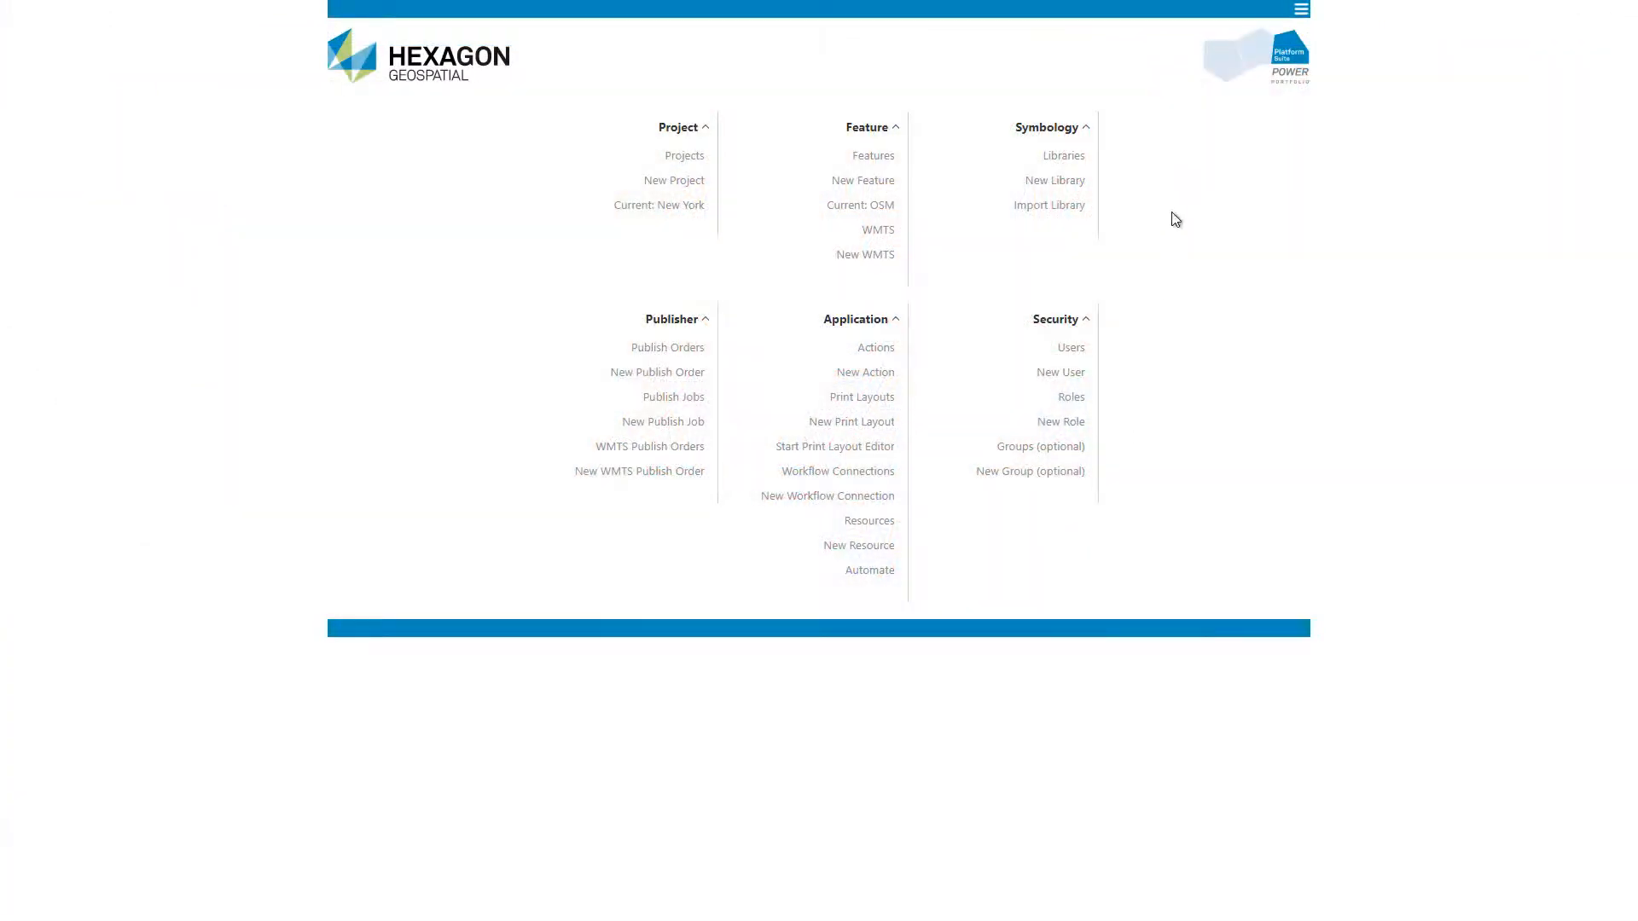
# Step: Open the Public Maps administration, start a new OpenStreetMap base map and review its available connection templates
pyautogui.click(1300, 9)
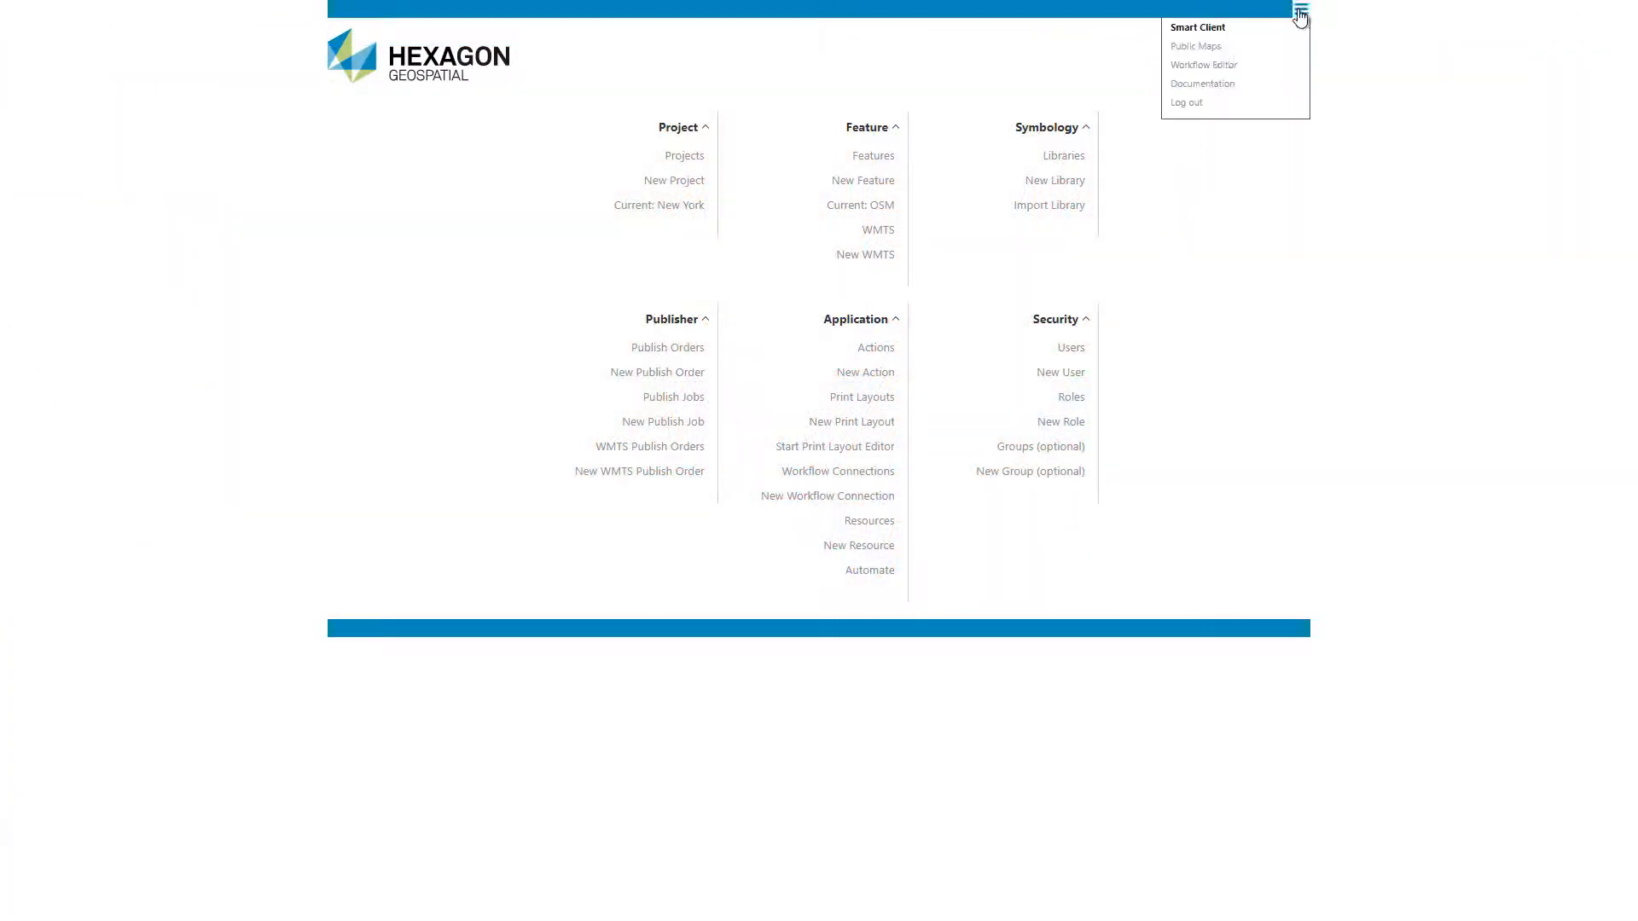
pyautogui.click(1206, 47)
pyautogui.click(476, 96)
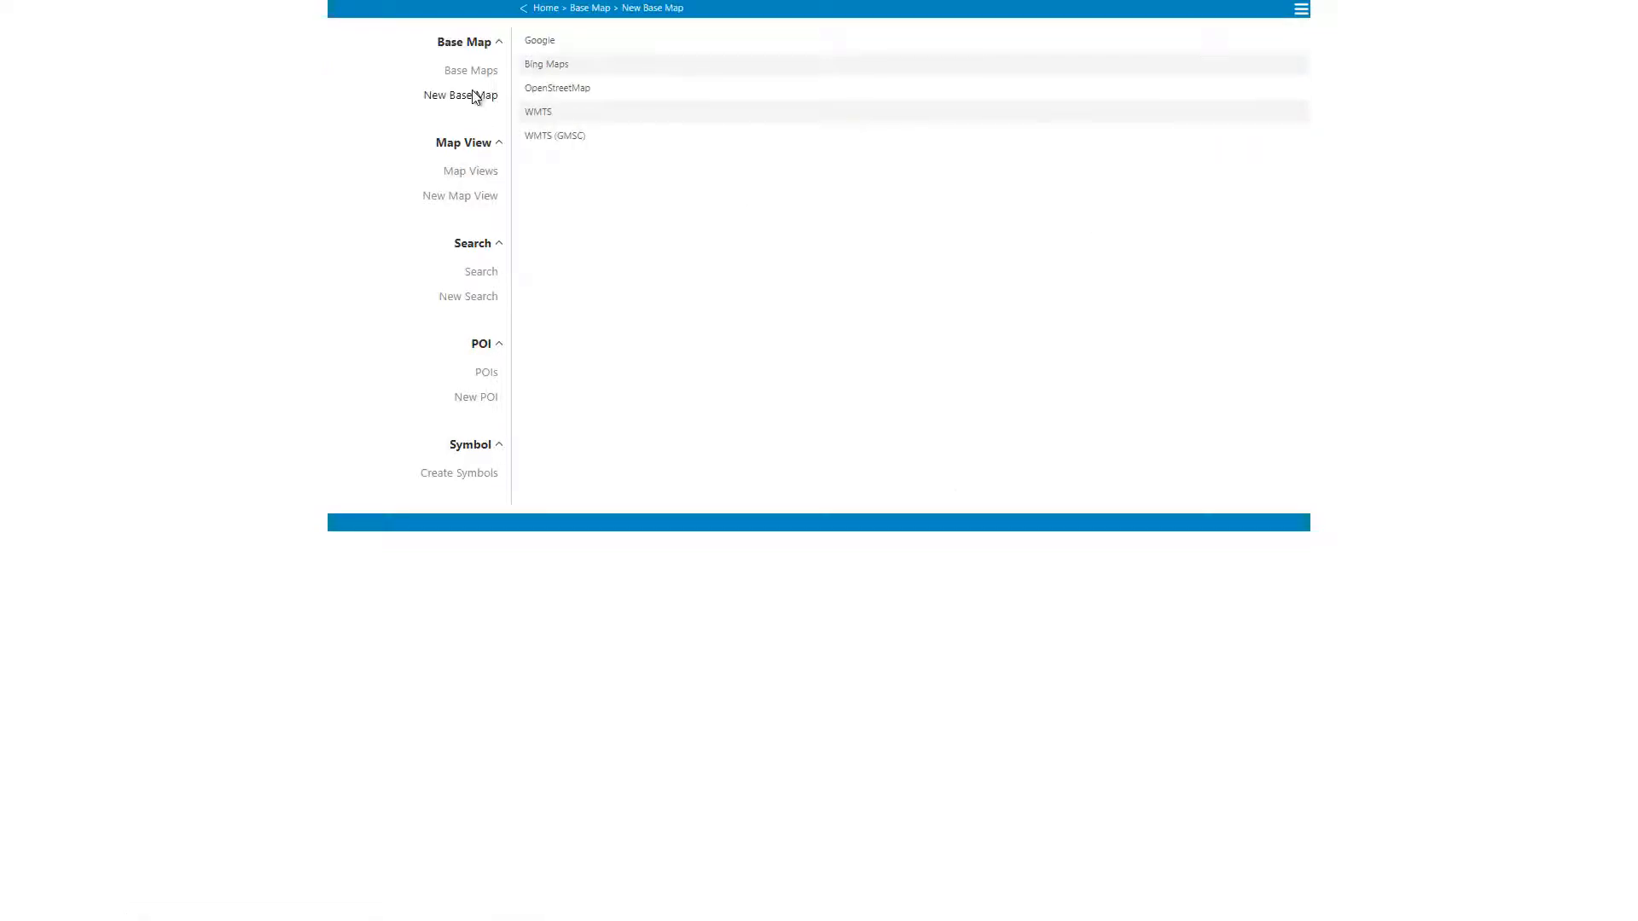
pyautogui.click(561, 95)
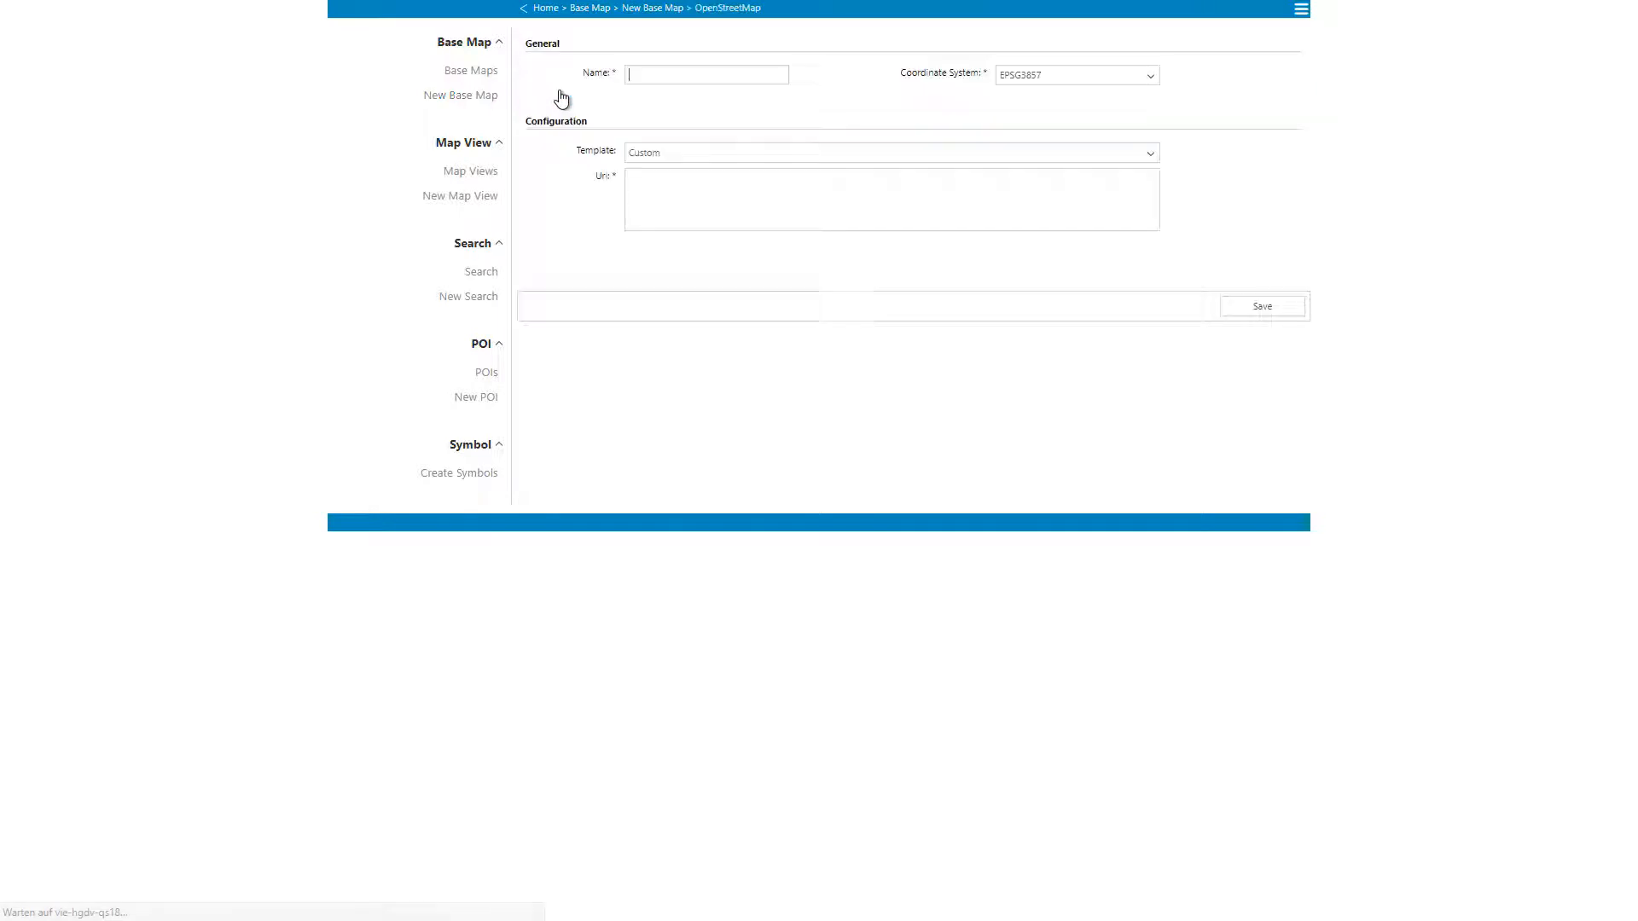
pyautogui.click(689, 154)
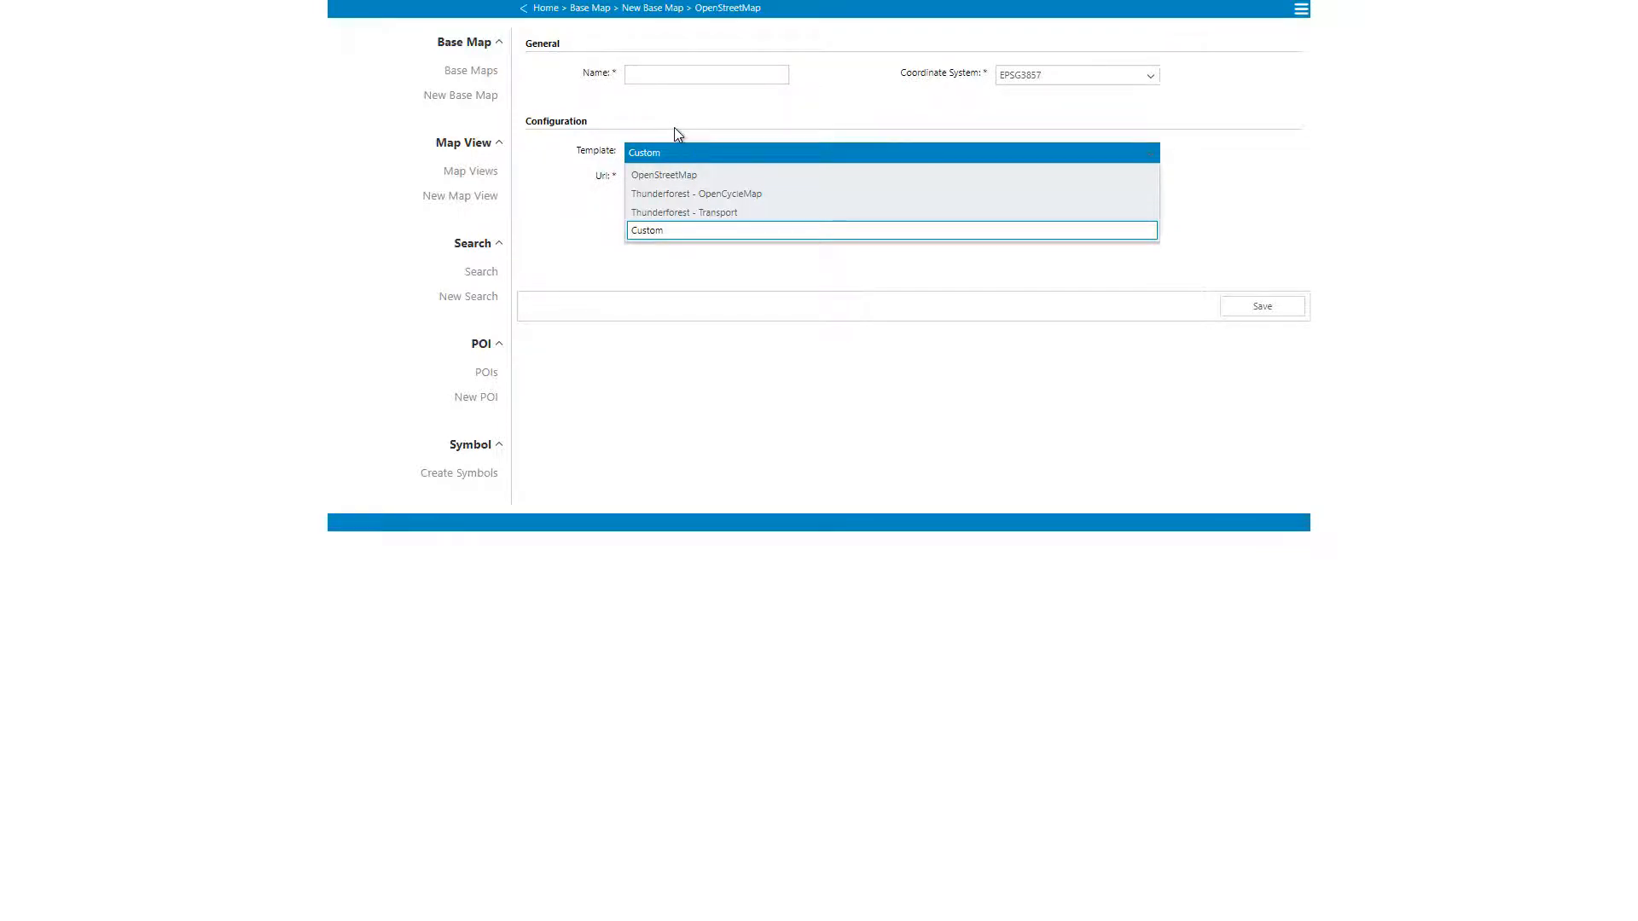
pyautogui.click(668, 125)
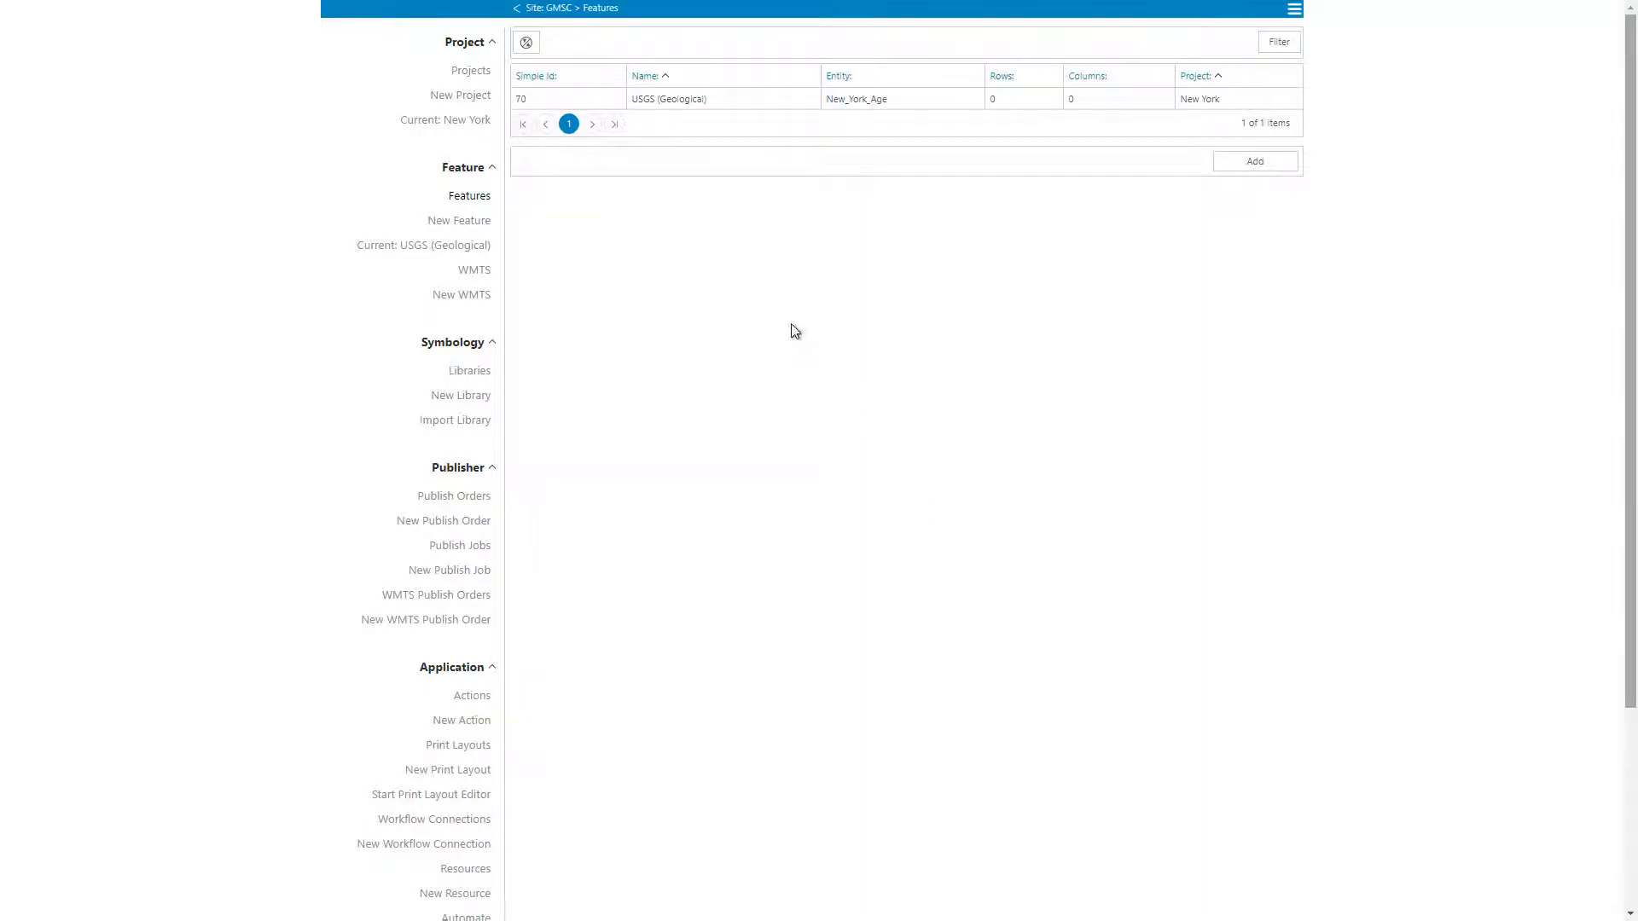
# Step: Open the USGS (Geological) feature of the New York project and review its WFS data source settings
pyautogui.doubleClick(738, 104)
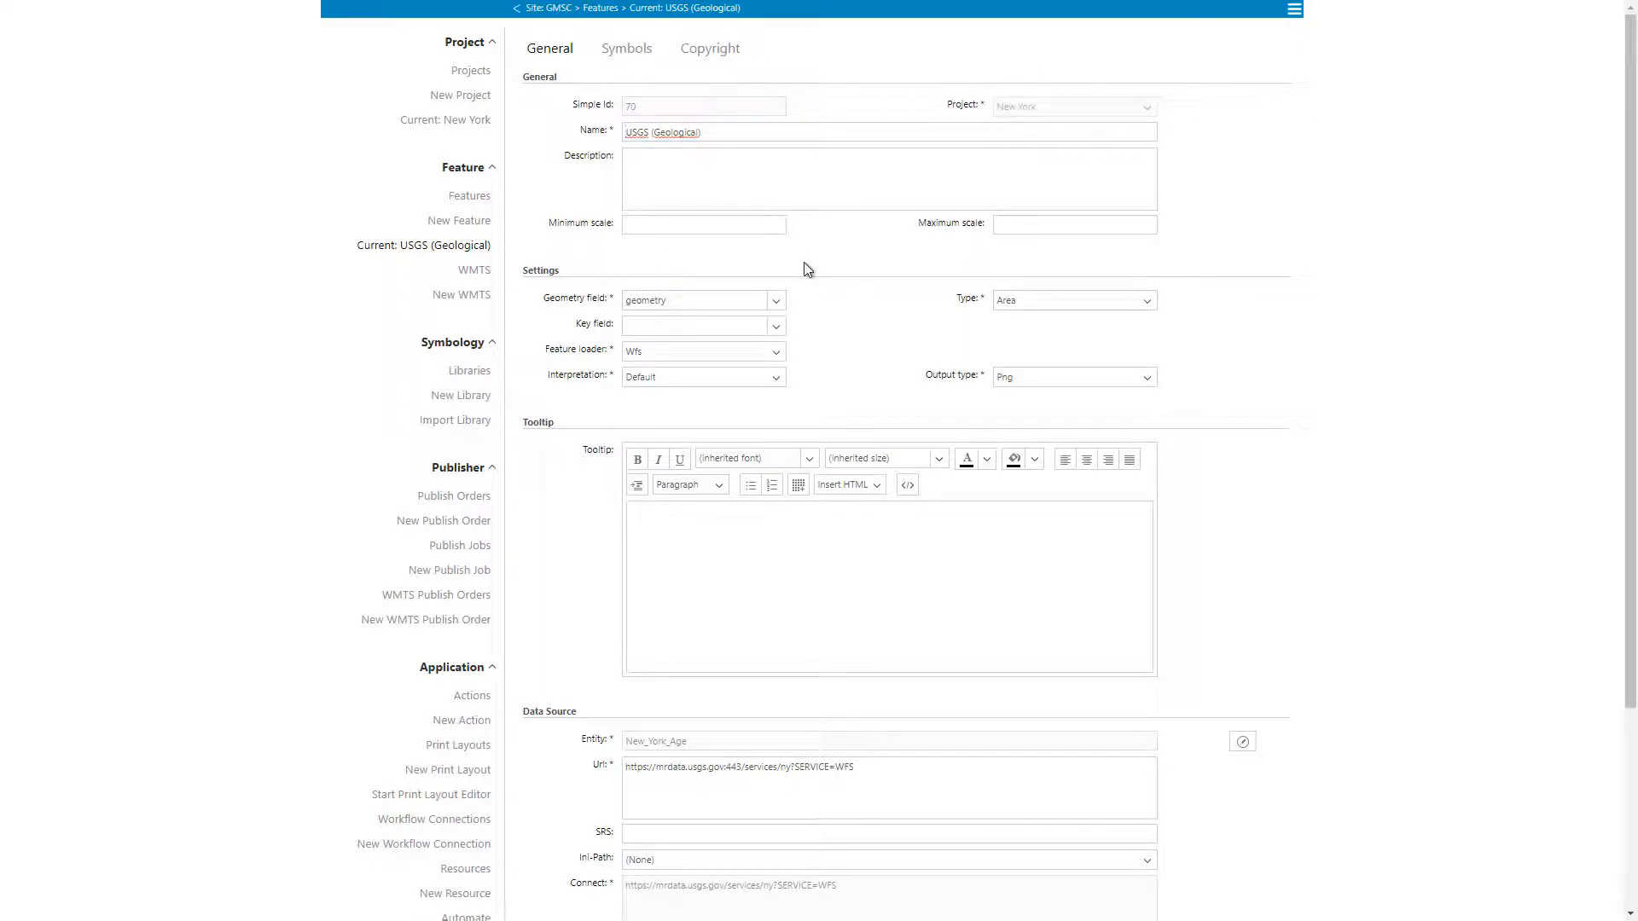
pyautogui.scroll(-2, 827, 285)
pyautogui.click(774, 599)
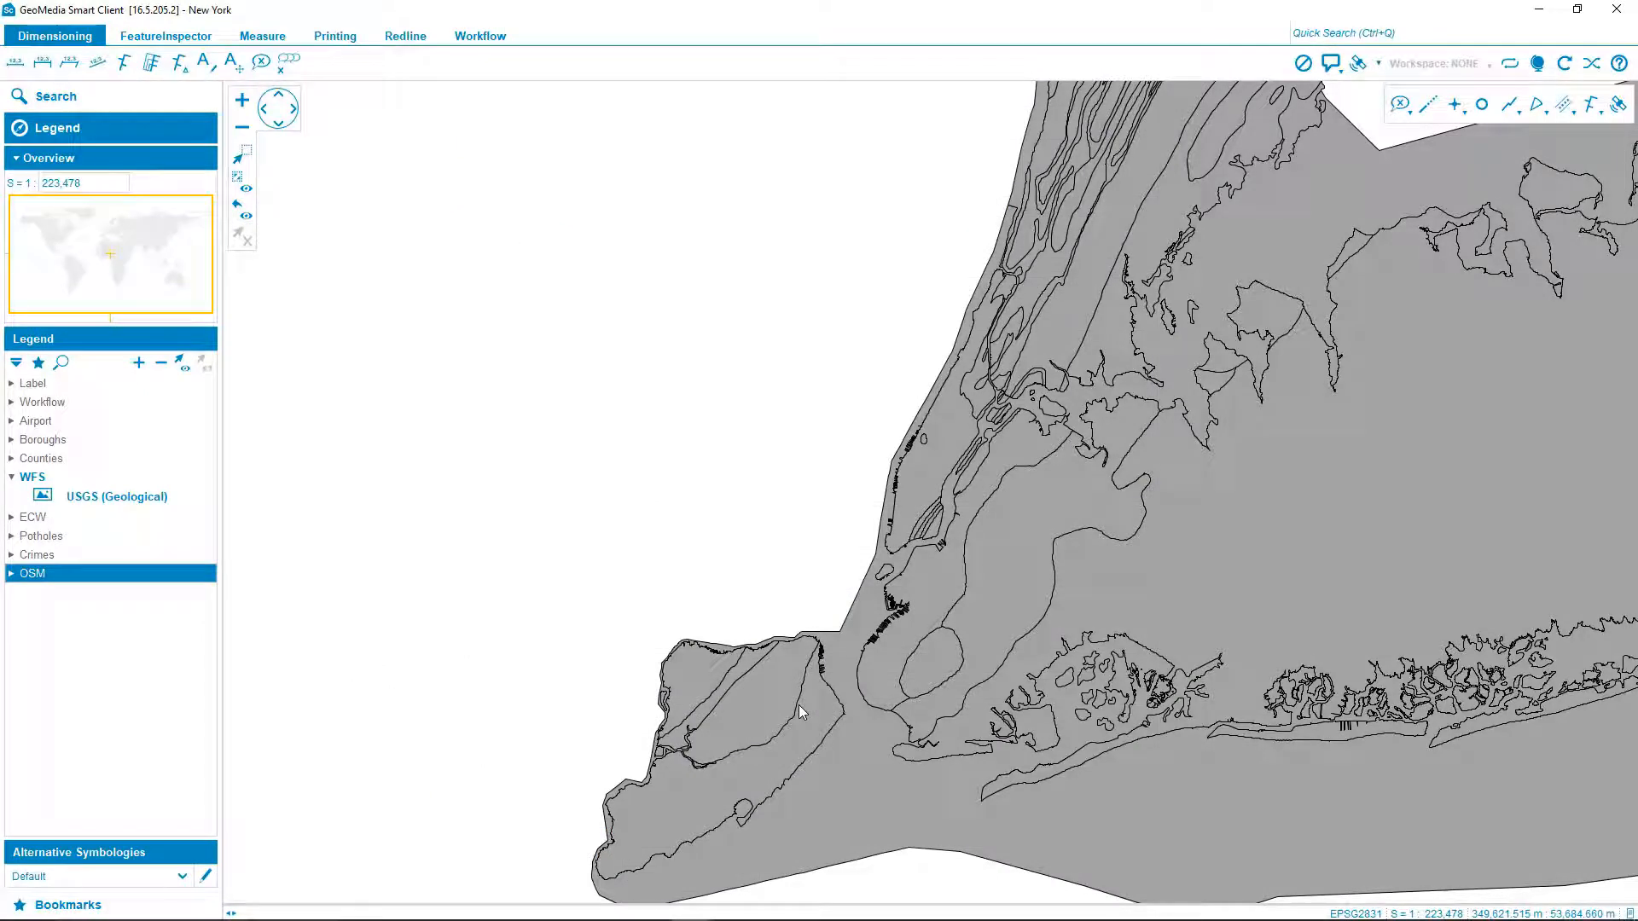
# Step: In GeoMedia Smart Client, show the service metadata of the USGS (Geological) layer, read through it and close it
pyautogui.rightClick(107, 502)
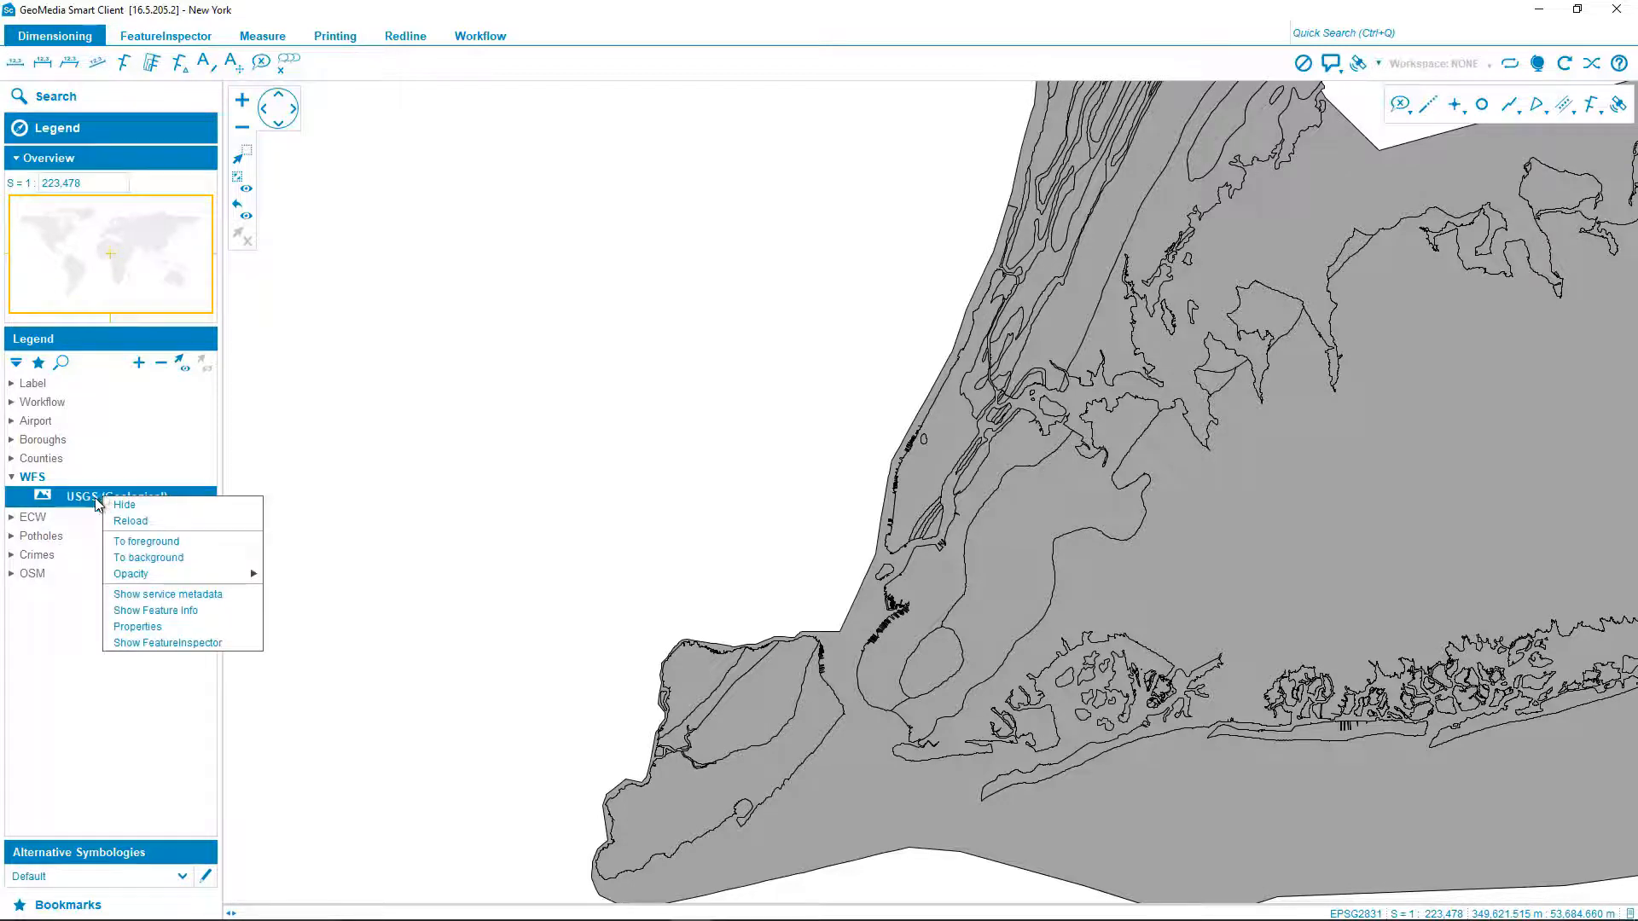
pyautogui.click(152, 597)
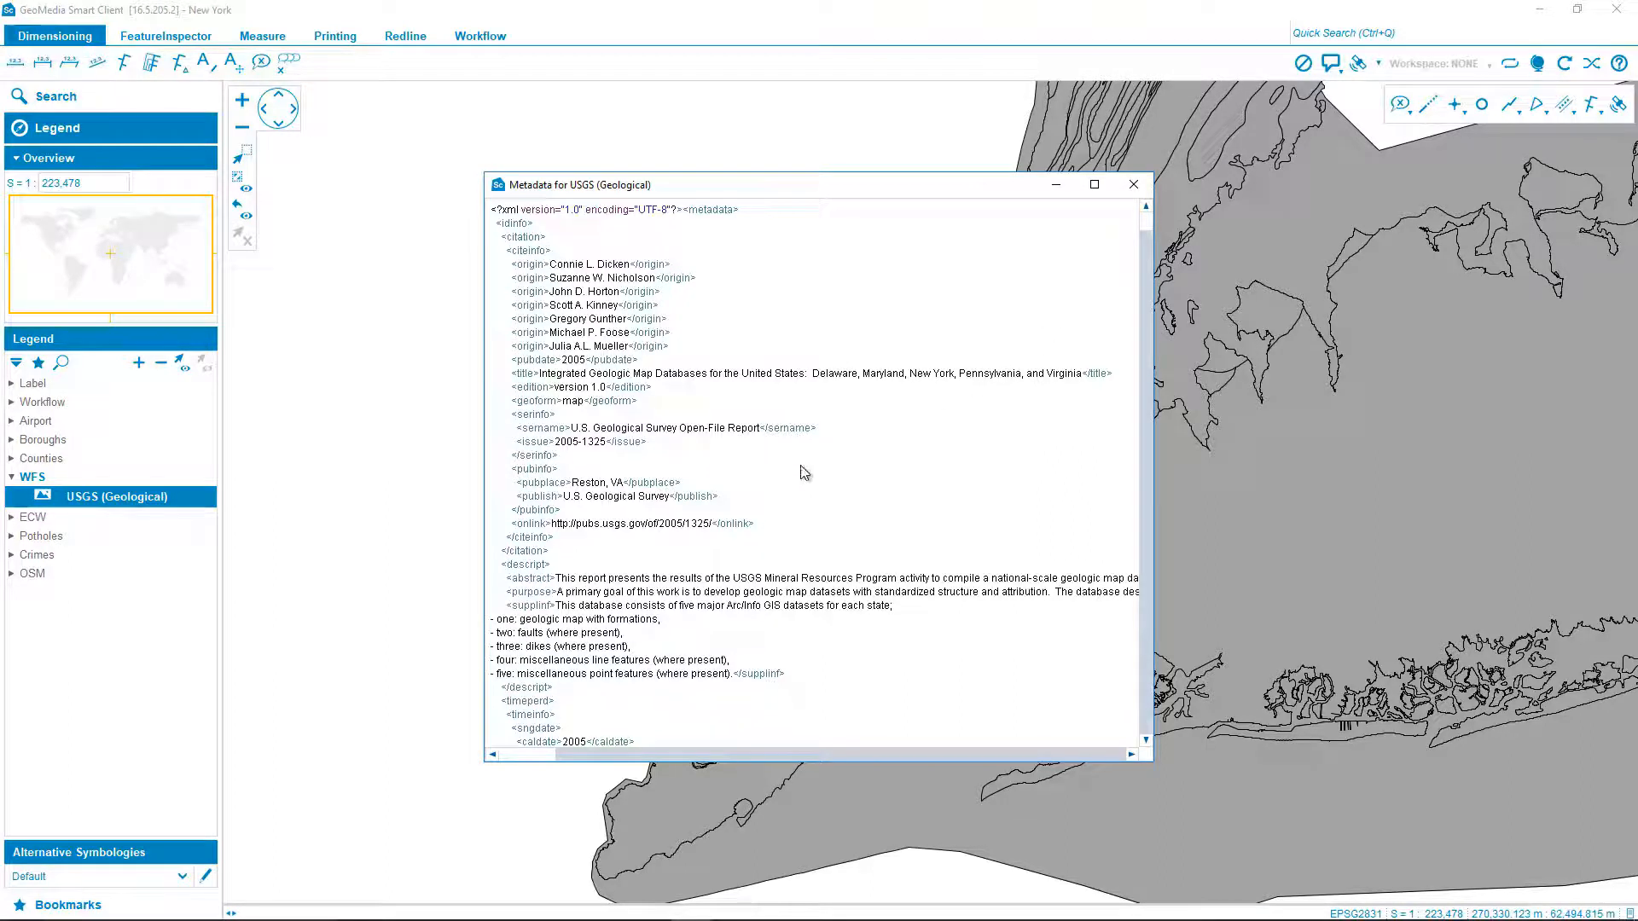
pyautogui.scroll(-15, 833, 546)
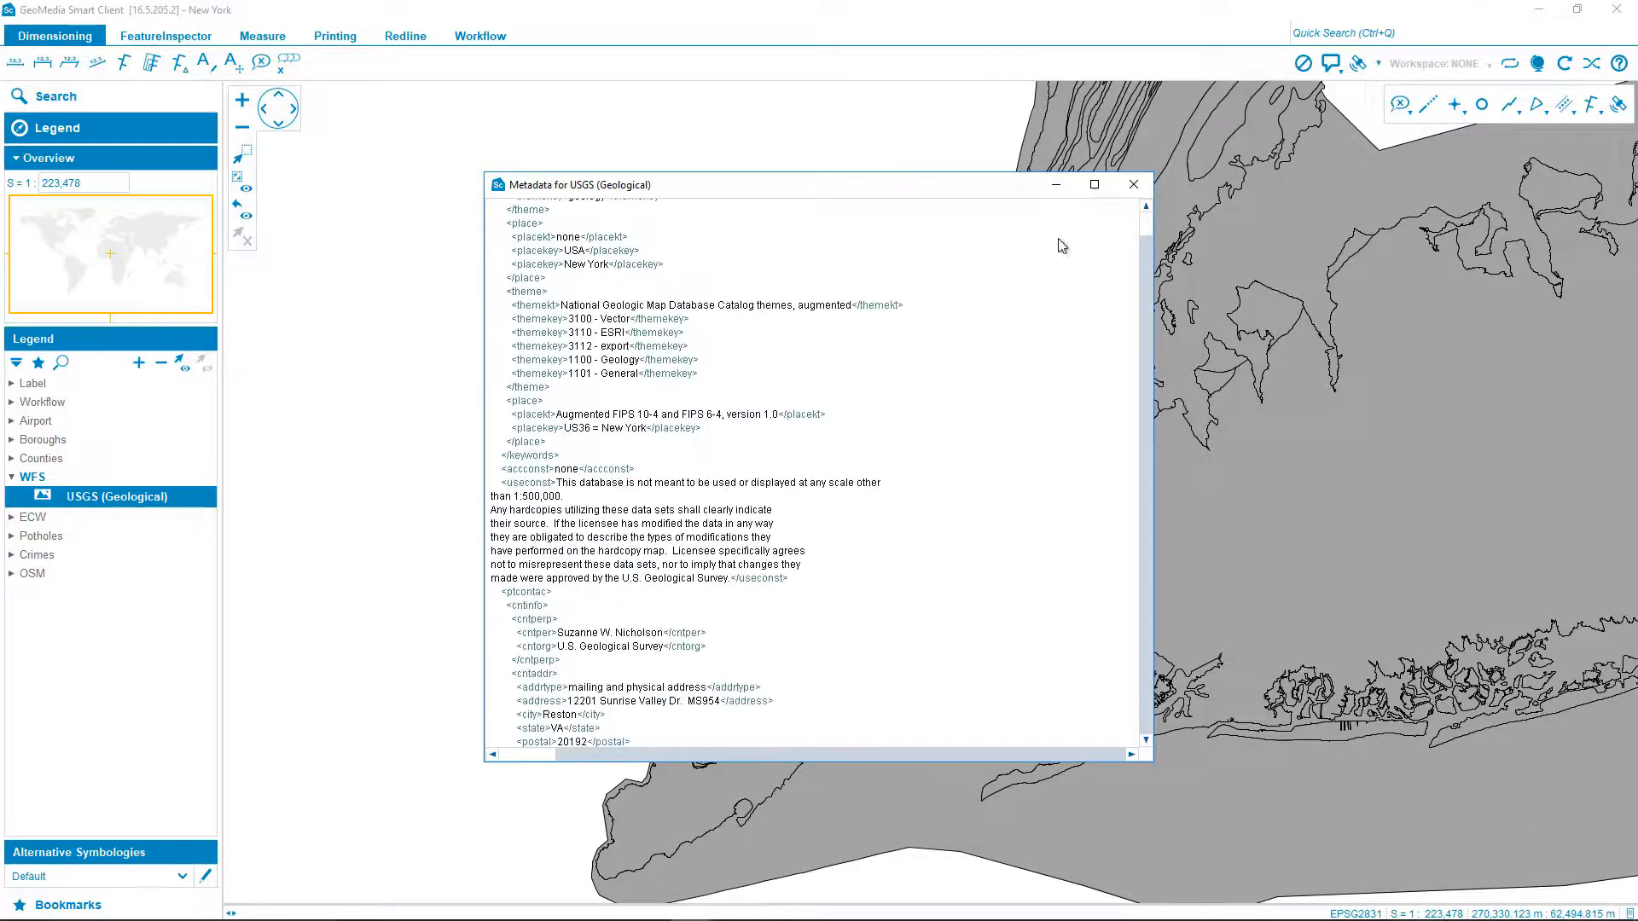
pyautogui.click(1133, 185)
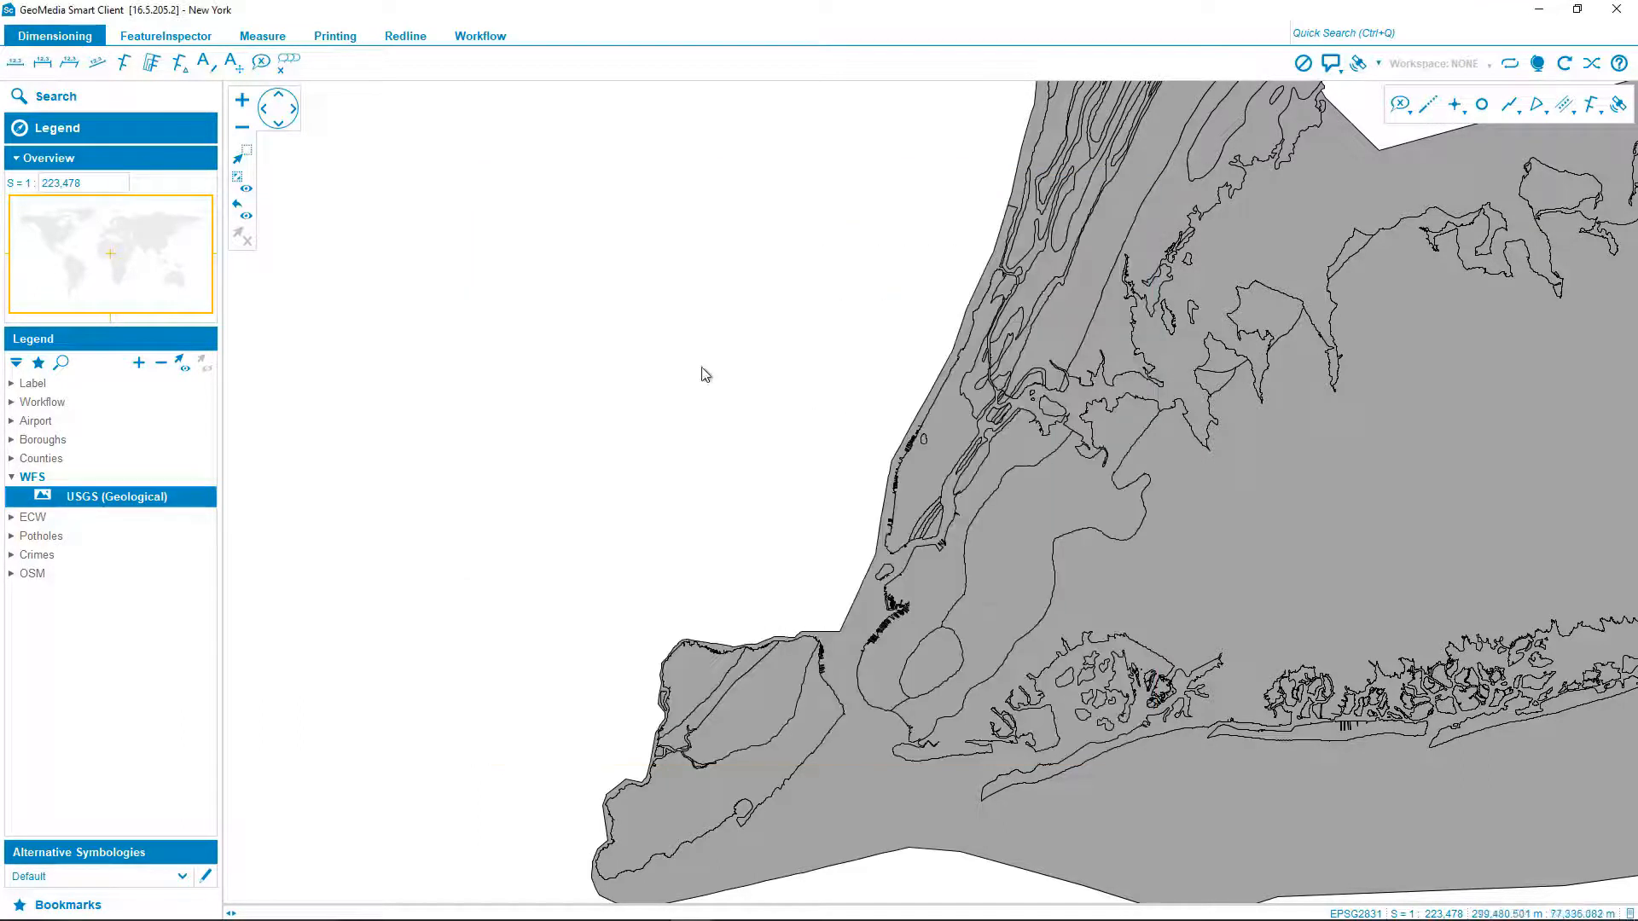
# Step: Show the USGS (Geological) layer's feature info for a point on Manhattan and read through the returned attributes
pyautogui.rightClick(110, 496)
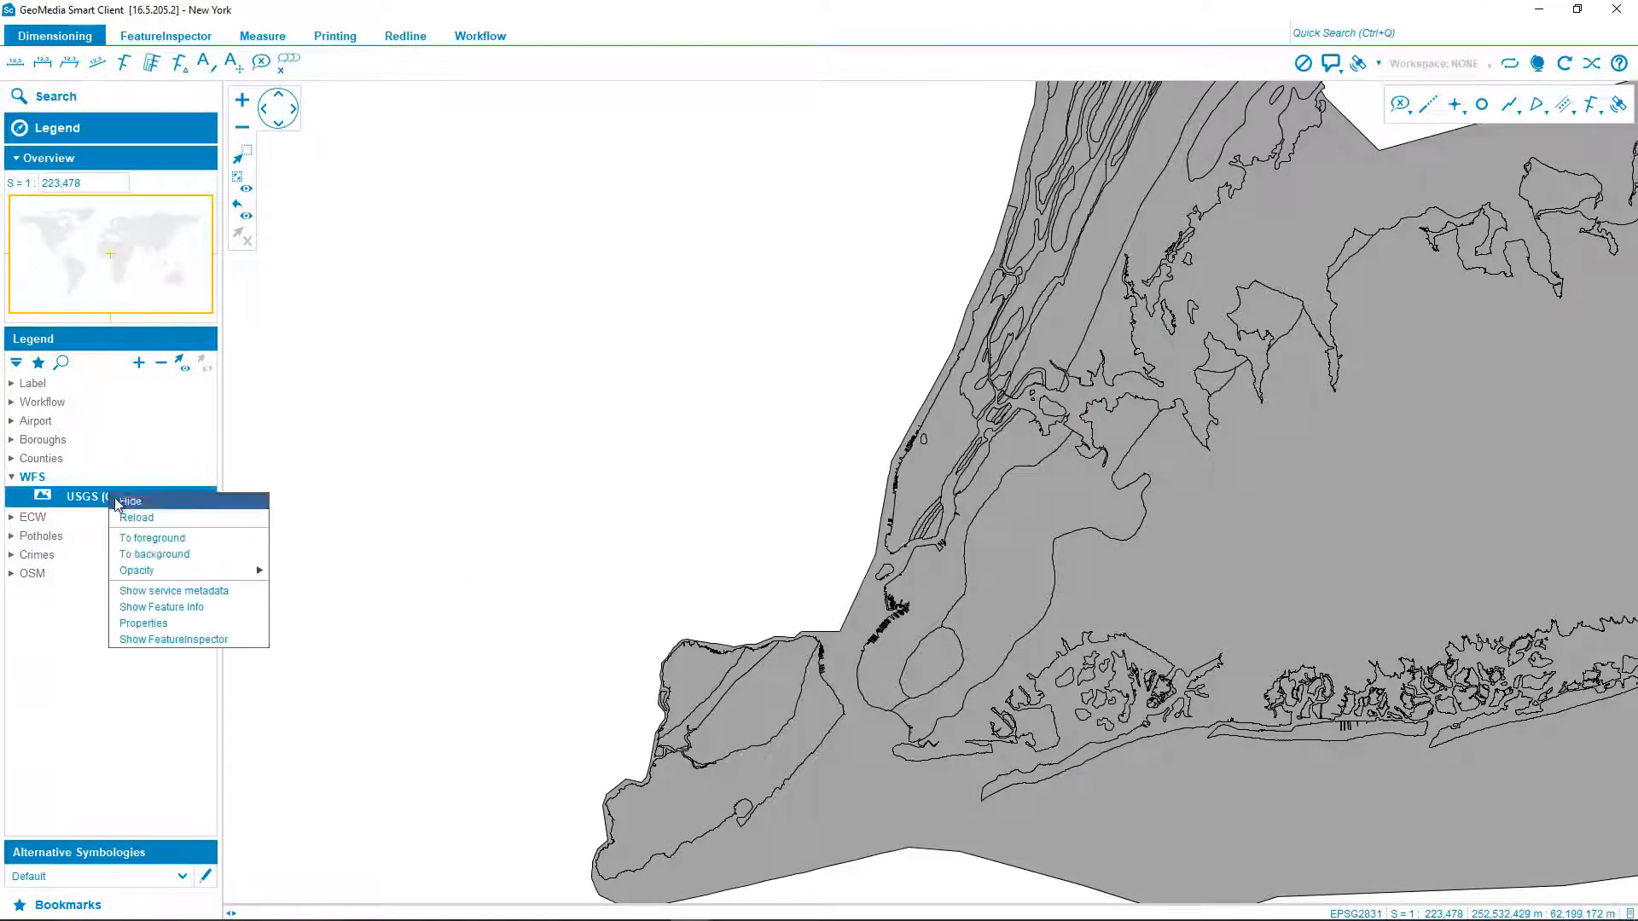
pyautogui.click(174, 609)
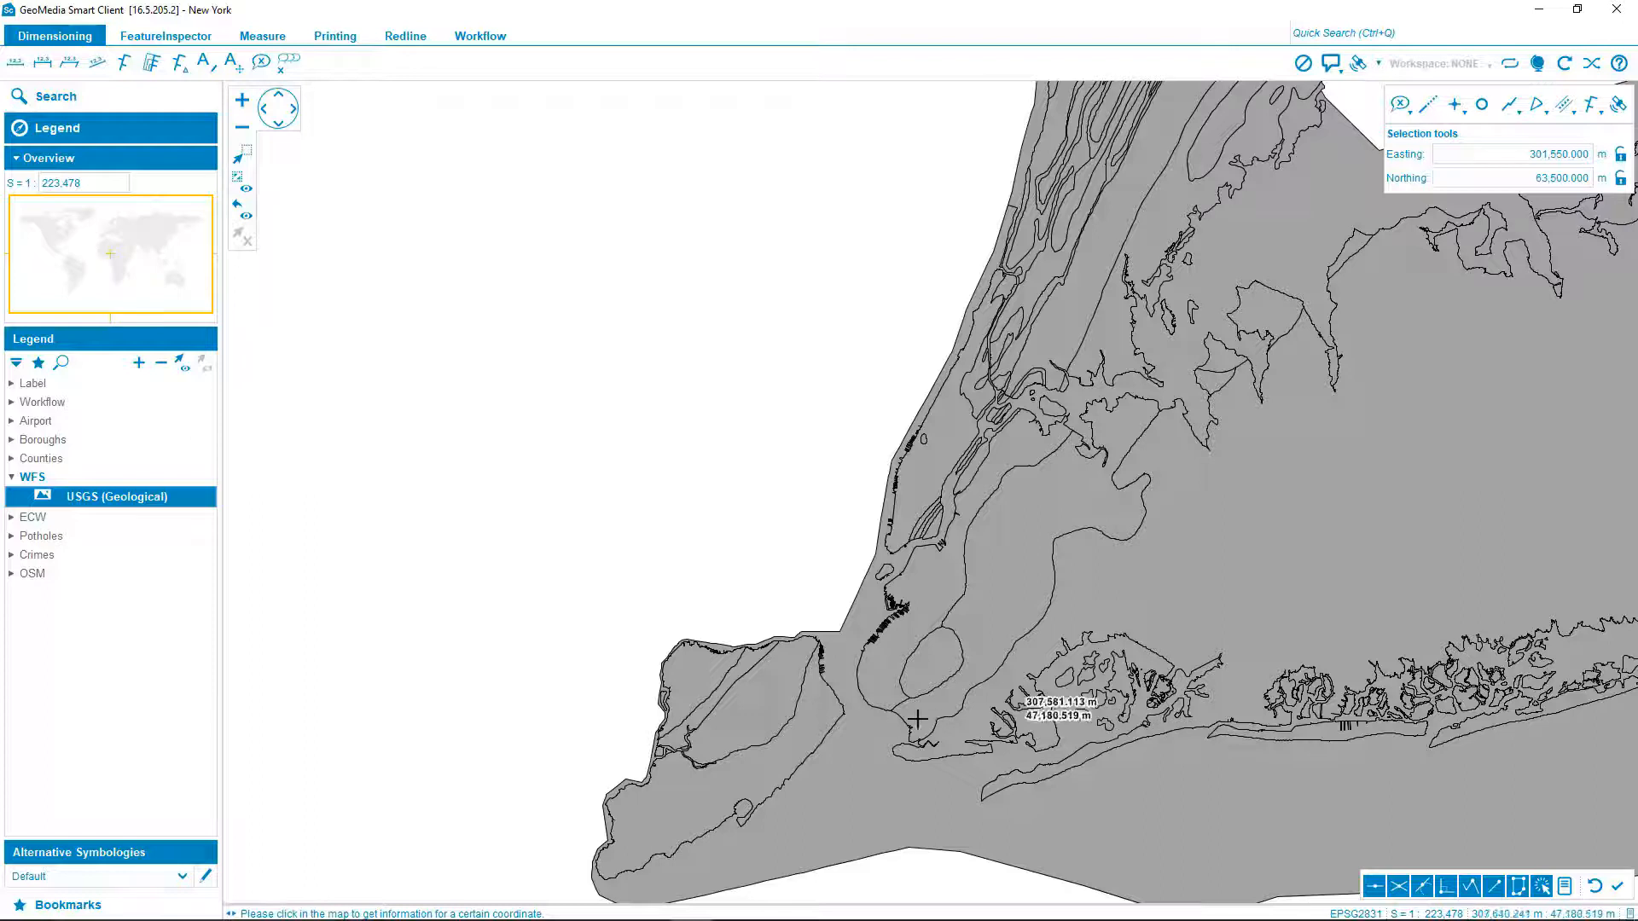
pyautogui.click(914, 489)
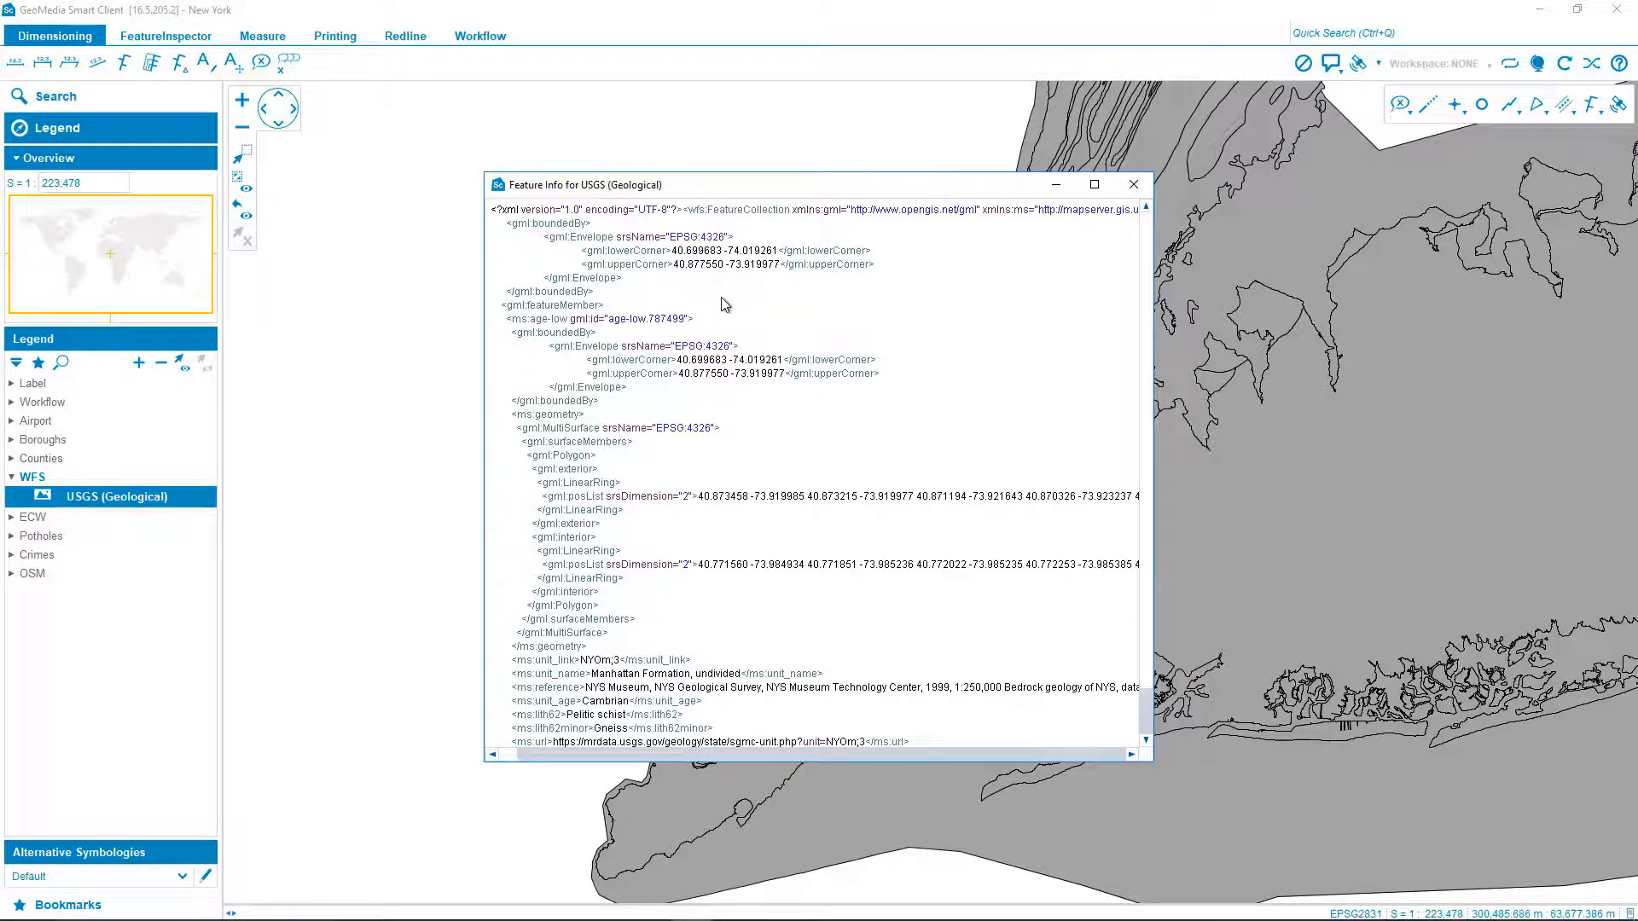
pyautogui.scroll(-2, 727, 325)
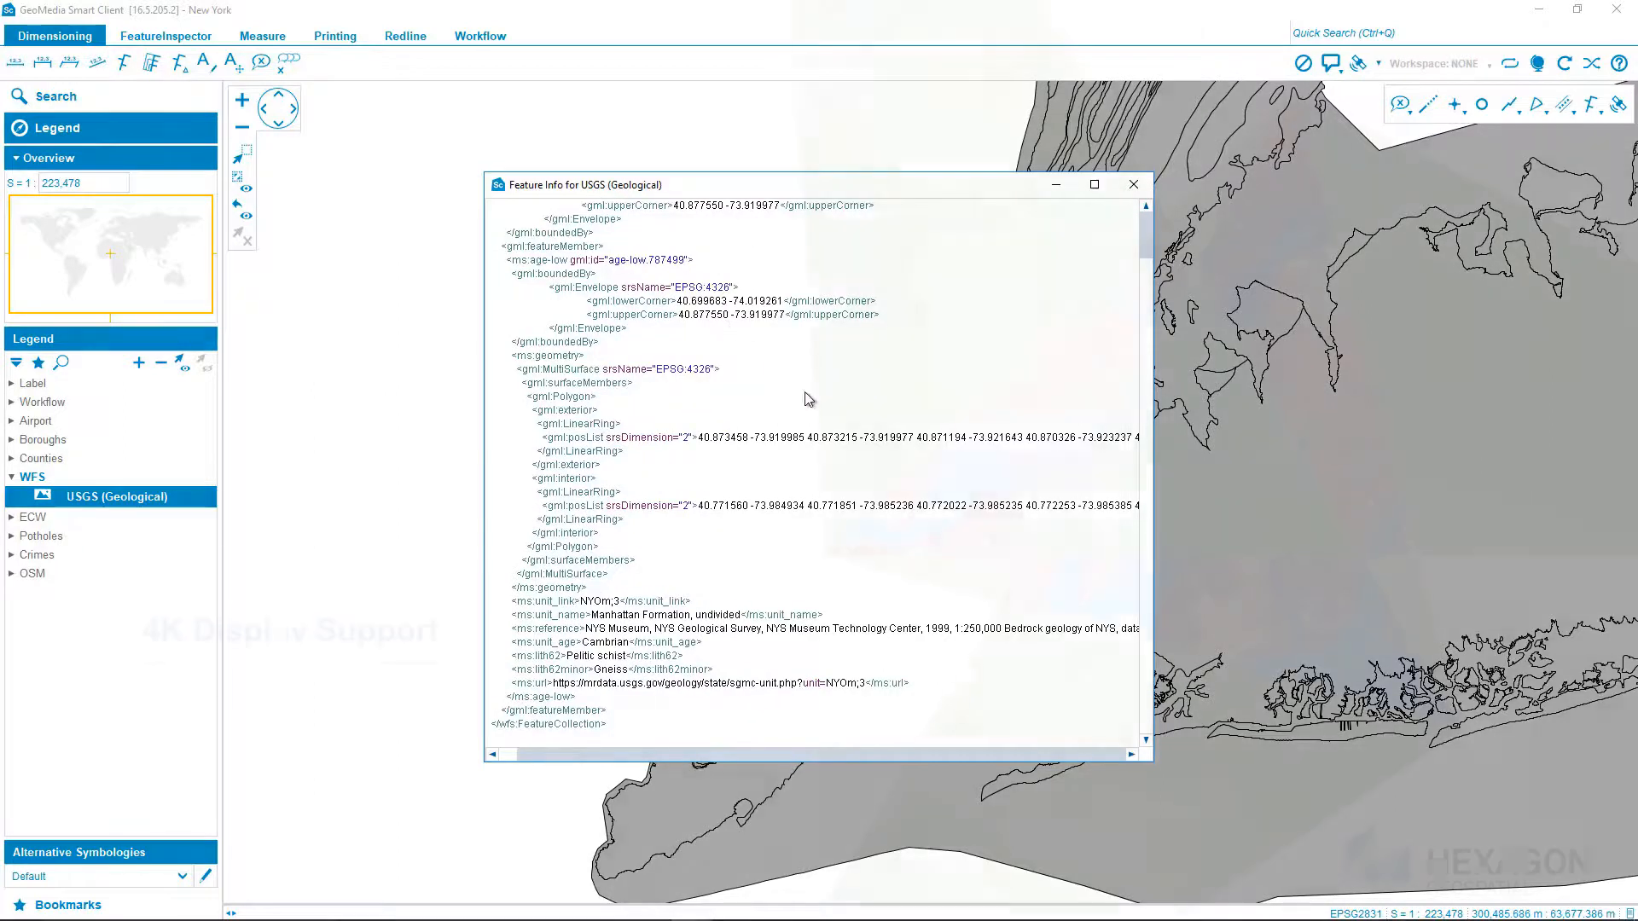